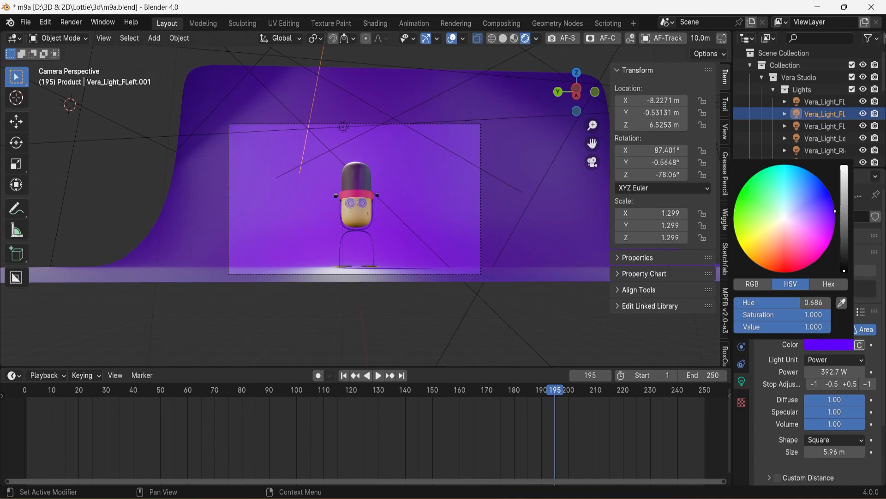
Set the color of the Vera_Light_FLeft.001 area light to pure red.
left_click(839, 348)
left_click_drag(820, 240, 819, 236)
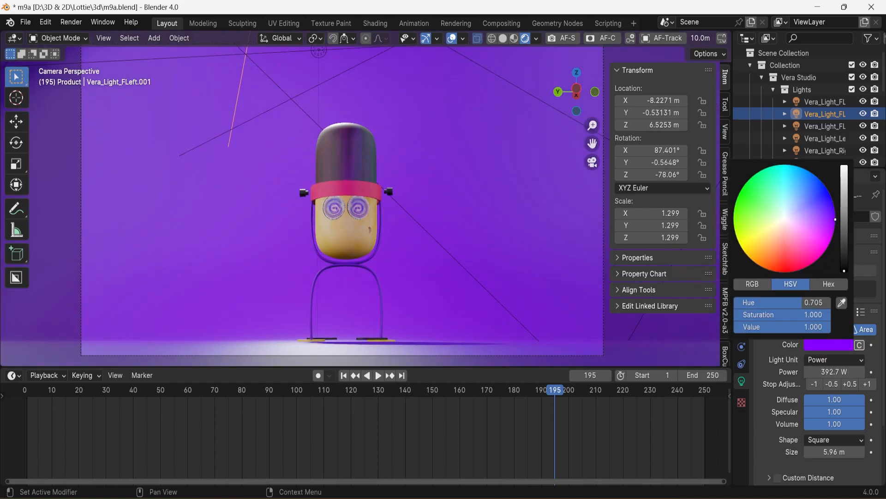
scroll(353, 239, "down", 3)
Color the Vera_Light_FLeft.002 area light turquoise green and set its power to 1000 W.
middle_click_drag(353, 239, 402, 182)
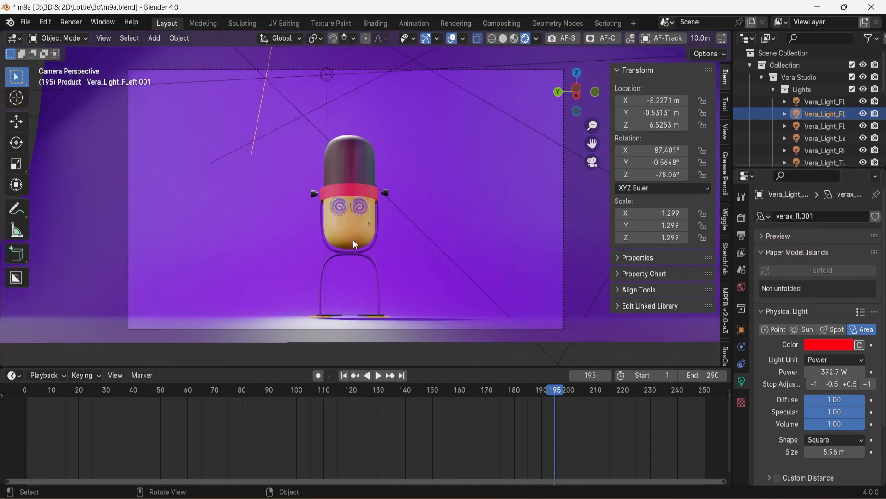
left_click(369, 82)
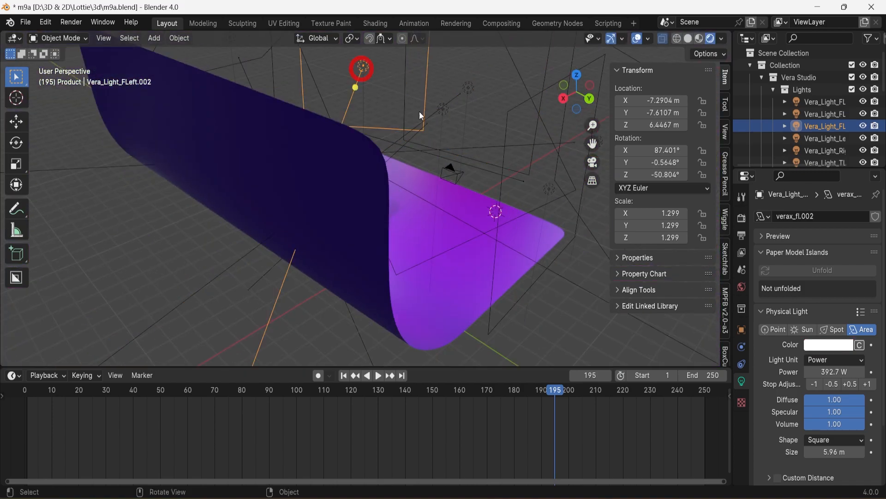
left_click(592, 162)
left_click(829, 344)
left_click_drag(757, 302, 785, 303)
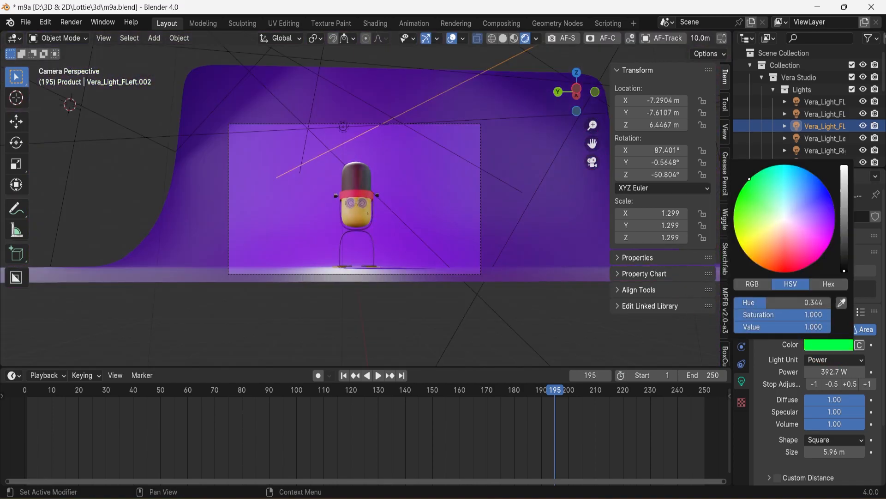
left_click(831, 371)
type("1000")
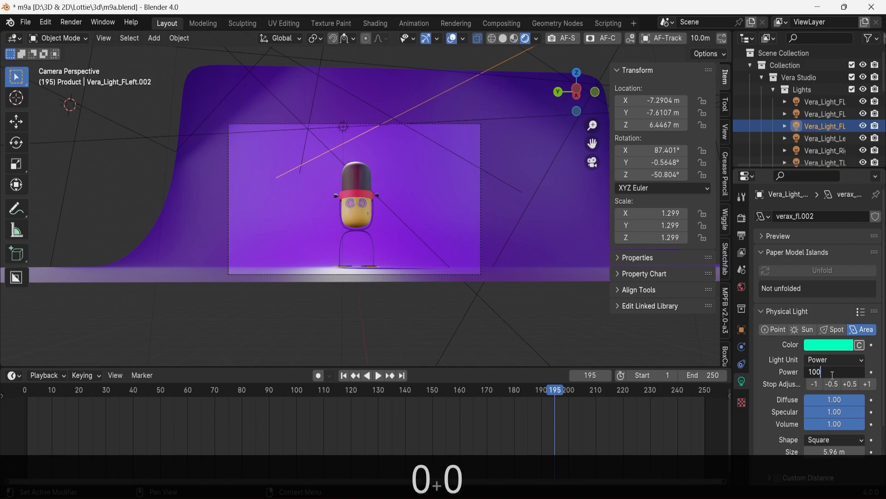
key("Return")
scroll(371, 259, "up", 1)
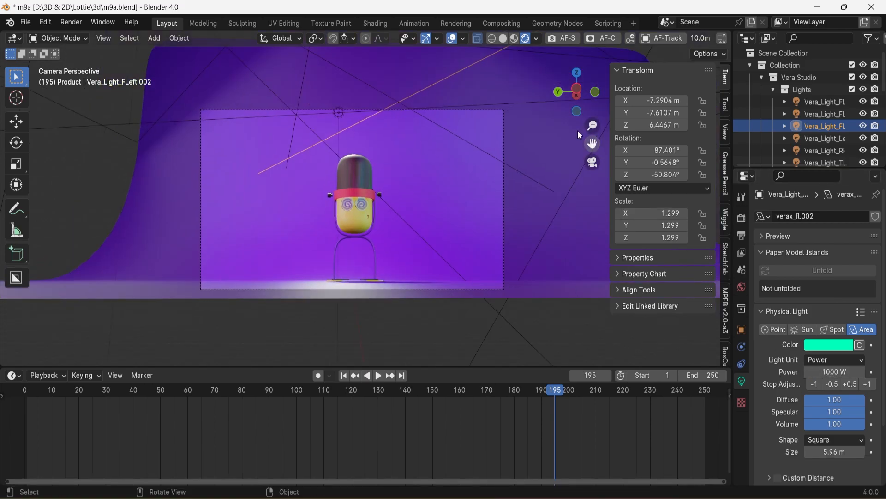
Set the power of the Vera_Light_FLeft.001 area light to 1000 W.
left_click(592, 162)
left_click(375, 172)
left_click(593, 162)
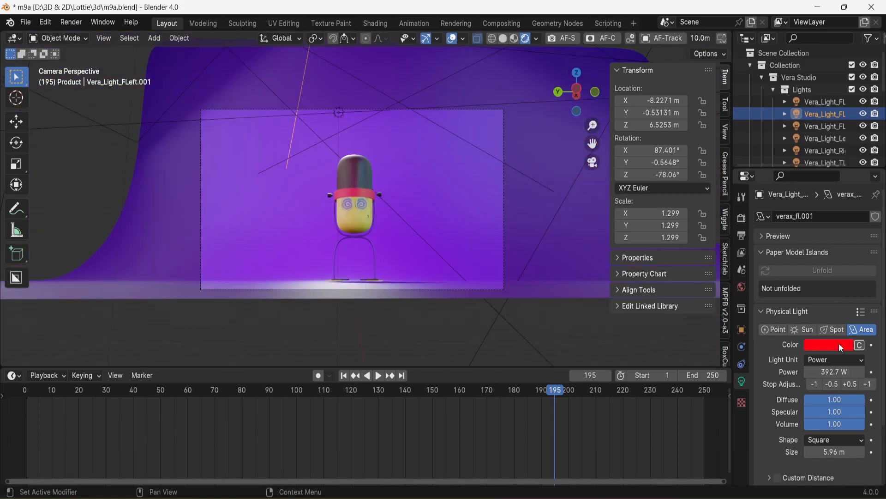
type("1000")
key("Return")
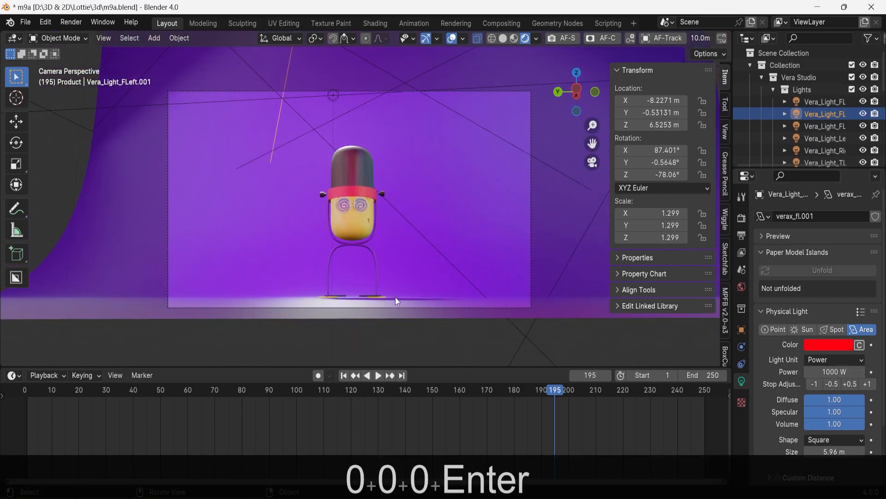
Set the Vera_Light_TLeft light's power to 1000 W and its color to green with a hue of about 0.33.
scroll(398, 301, "down", 3)
left_click(244, 70)
left_click(838, 372)
type("1000")
key("Return")
scroll(480, 309, "up", 2)
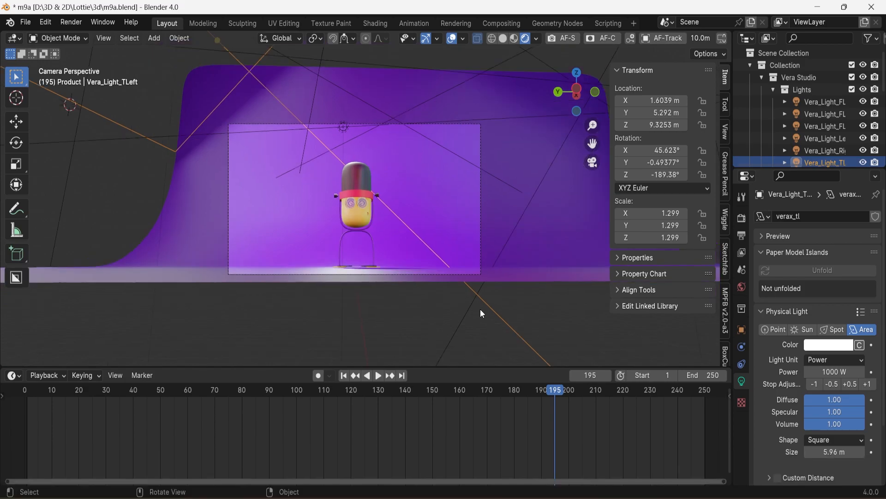
left_click(834, 350)
mouse_move(824, 205)
left_mouse_down()
mouse_move(831, 197)
mouse_move(800, 170)
mouse_move(738, 199)
left_mouse_up()
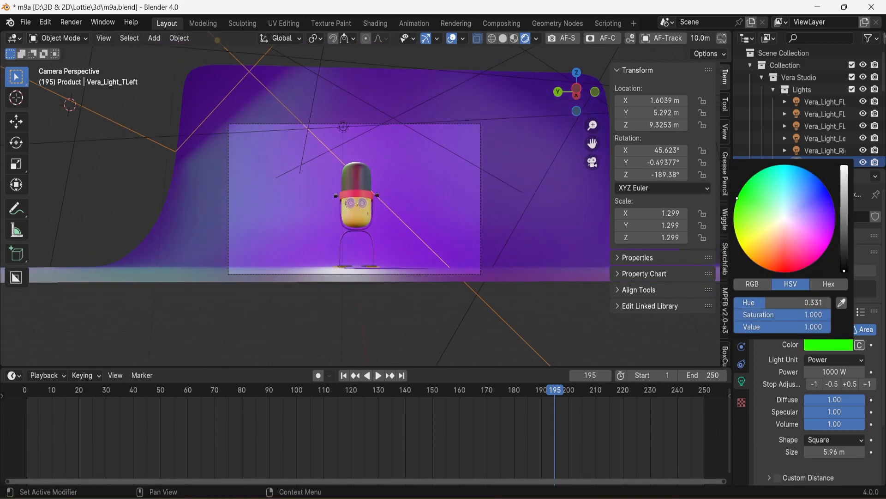
Set the Vera_Light_TRight light's power to 1000 W and color it spring green.
scroll(297, 233, "down", 2)
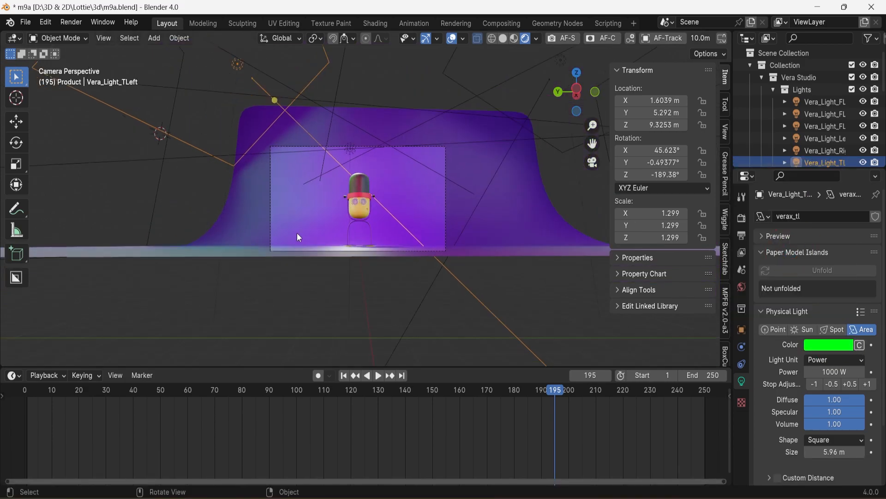
left_click(490, 105)
left_click(834, 372)
type("1000")
key("Return")
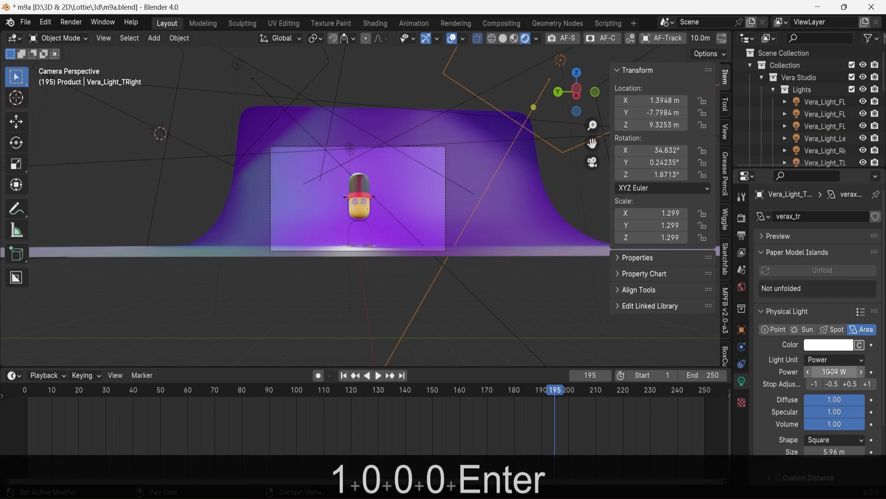
left_click(827, 347)
mouse_move(785, 303)
left_mouse_down()
mouse_move(826, 302)
mouse_move(775, 303)
left_mouse_up()
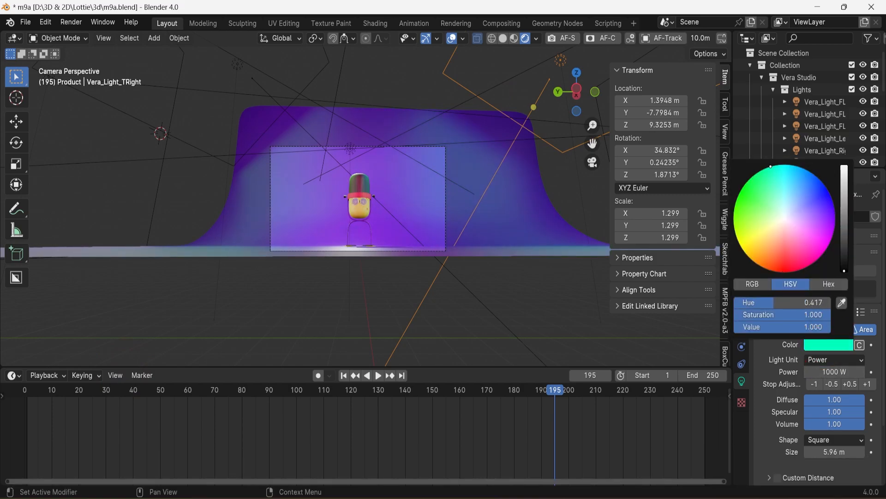
scroll(409, 204, "up", 2)
Color the Vera_Light_Left light green with a hue of about 0.342 and set its power to 1000 W.
scroll(407, 236, "down", 5)
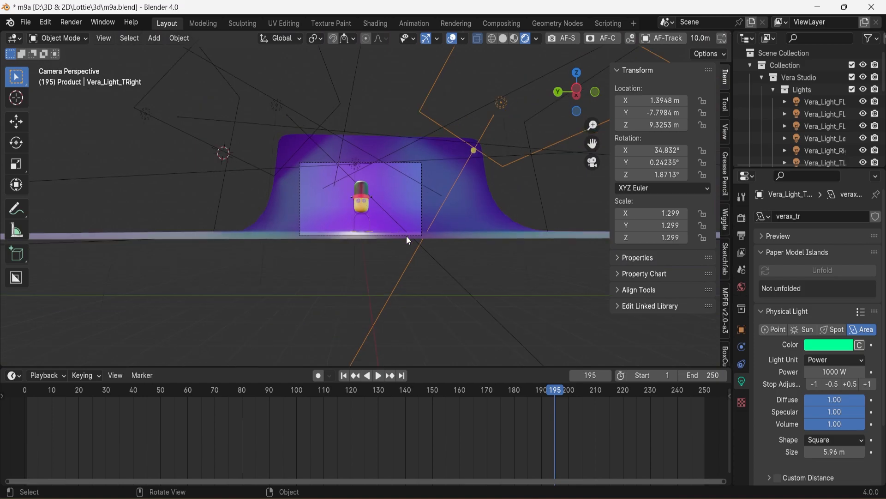
left_click(215, 209)
left_click(829, 345)
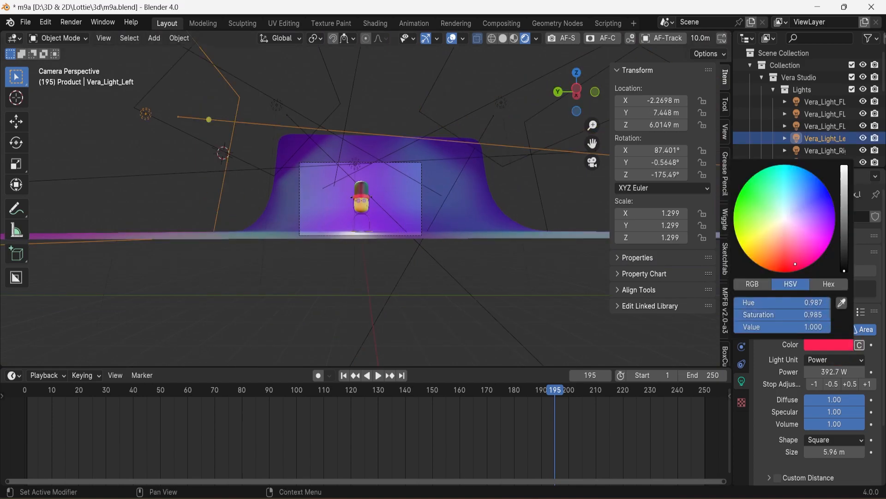
left_click(751, 220)
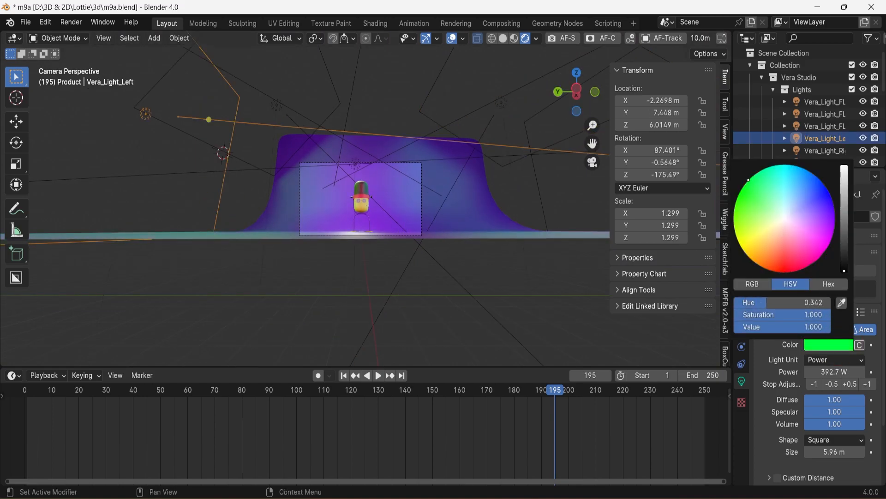
scroll(429, 221, "up", 4)
left_click(827, 371)
type("1000")
key("Return")
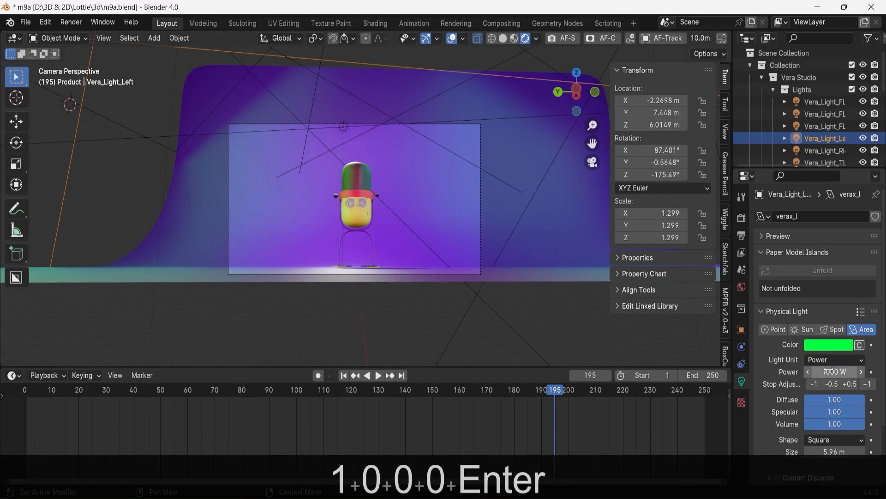
Change the color of the Vera_Light_FLeft.001 light in front of the character to orange-red.
scroll(407, 290, "down", 3)
middle_click_drag(389, 198, 407, 292)
scroll(407, 292, "down", 3)
left_click(378, 146)
left_click(592, 162)
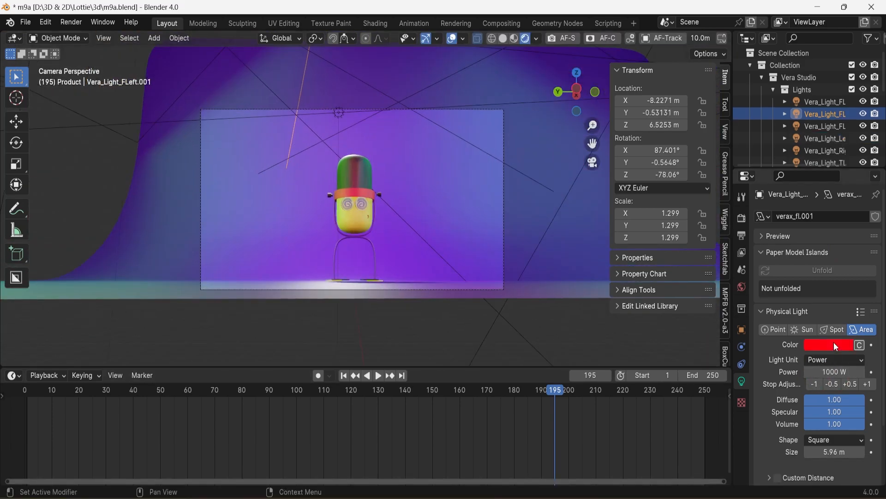
left_click(830, 344)
mouse_move(762, 303)
left_mouse_down()
mouse_move(830, 302)
mouse_move(734, 302)
left_mouse_up()
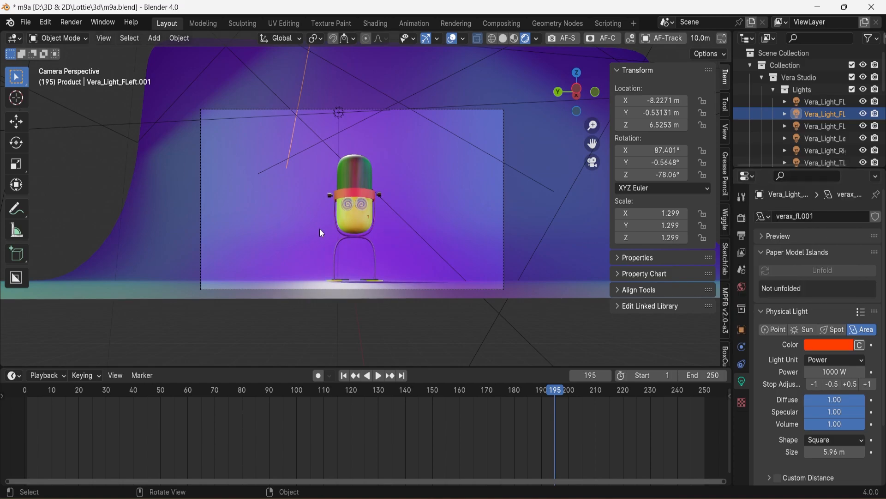
Select the scene's Camera object for editing.
scroll(504, 249, "down", 1)
scroll(813, 128, "down", 6)
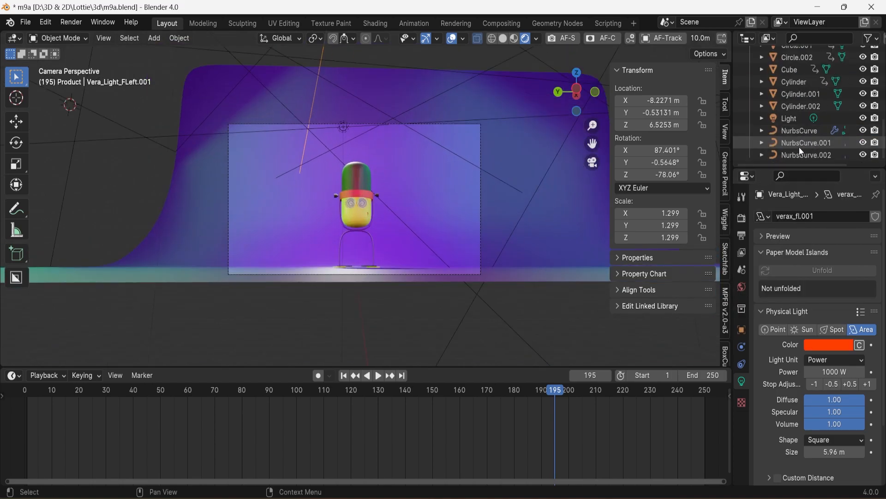
left_click(791, 70)
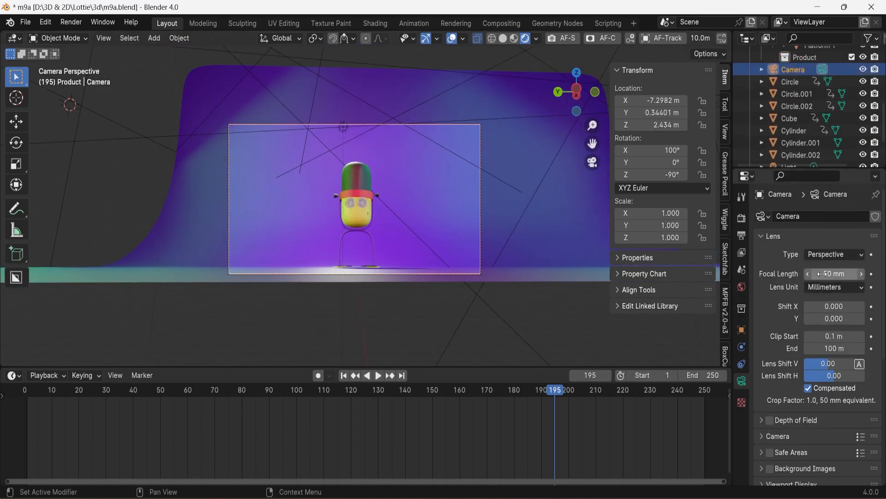
Try a 58 mm focal length, a Z location of 2.524 m and a 96° X rotation on the camera, and undo these changes.
left_click_drag(822, 274, 825, 274)
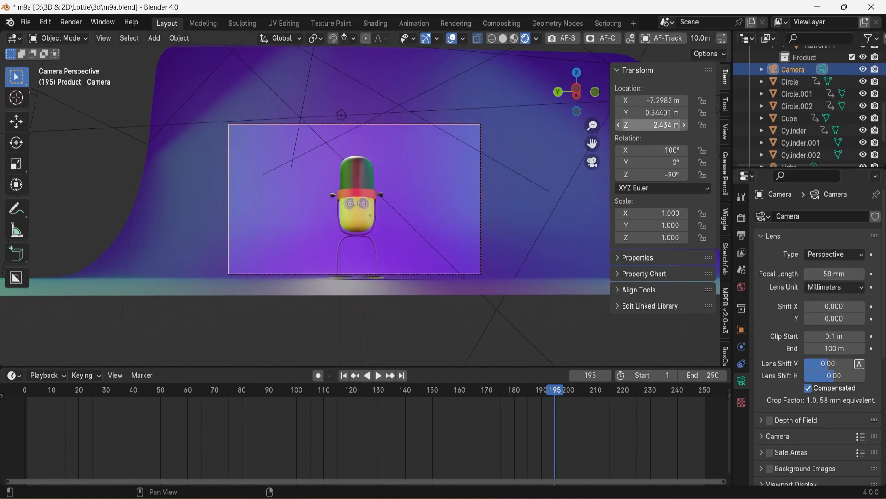
left_click_drag(656, 125, 651, 150)
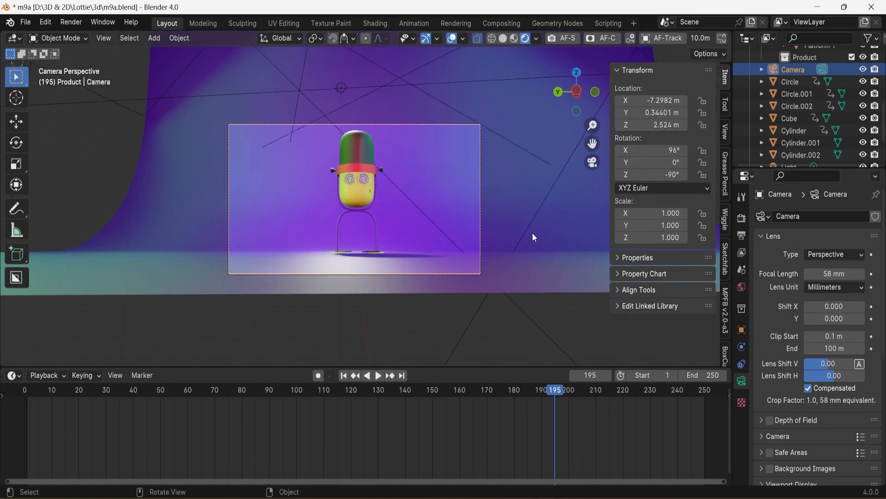
key("ctrl+z")
key("ctrl+z")
key("ctrl+z")
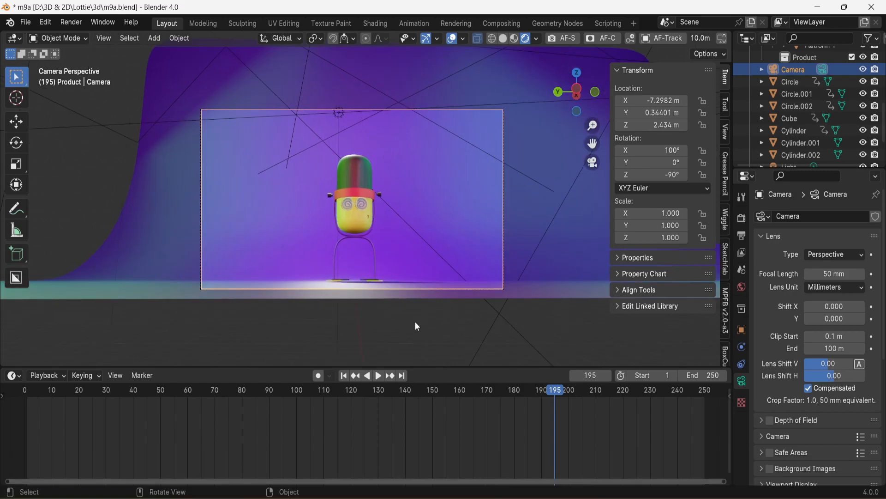
Reposition the camera to a Z location of 2.524 m with a 98° X rotation, and increase its passepartout opacity.
left_click_drag(660, 150, 669, 125)
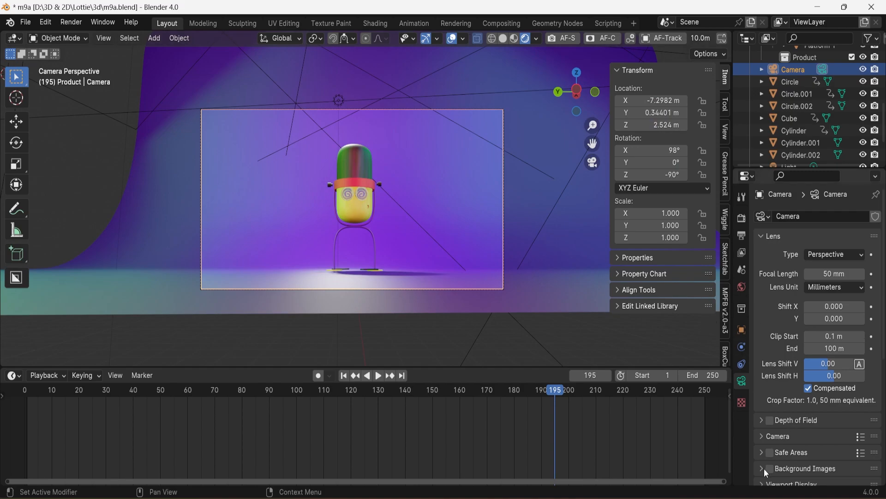
scroll(763, 468, "down", 5)
left_click(763, 323)
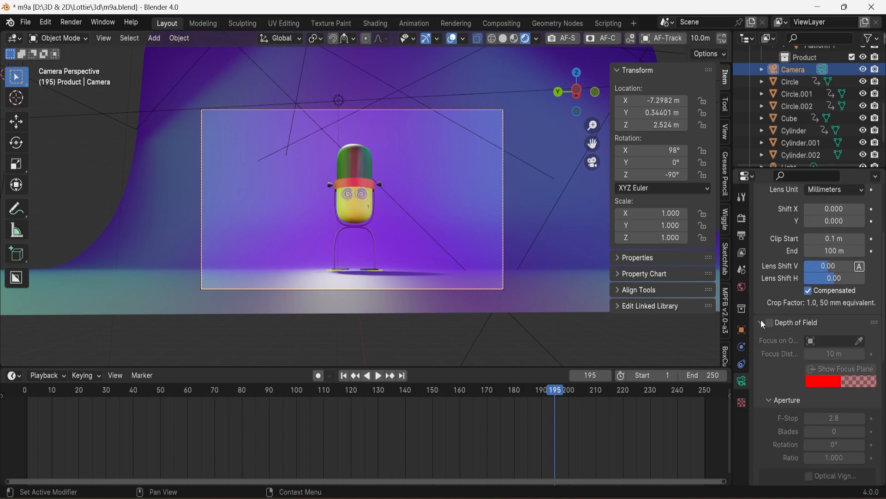
left_click(762, 324)
scroll(775, 376, "down", 6)
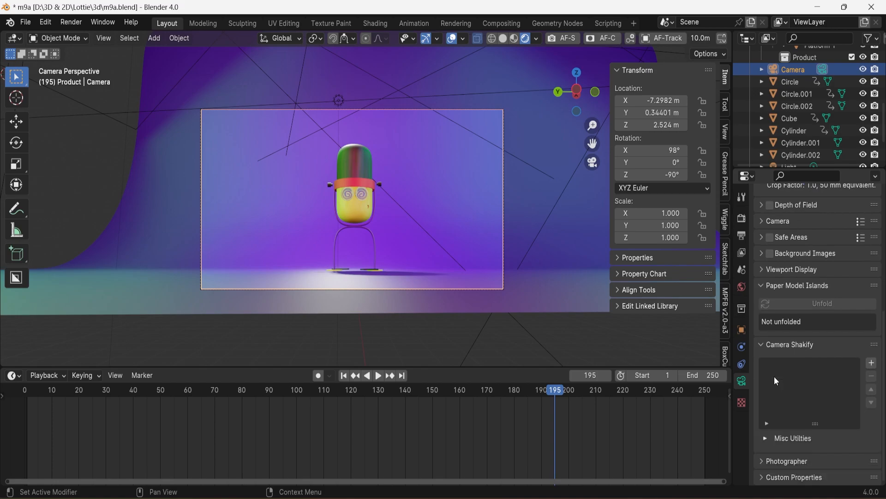
left_click(763, 273)
left_click_drag(826, 357, 866, 357)
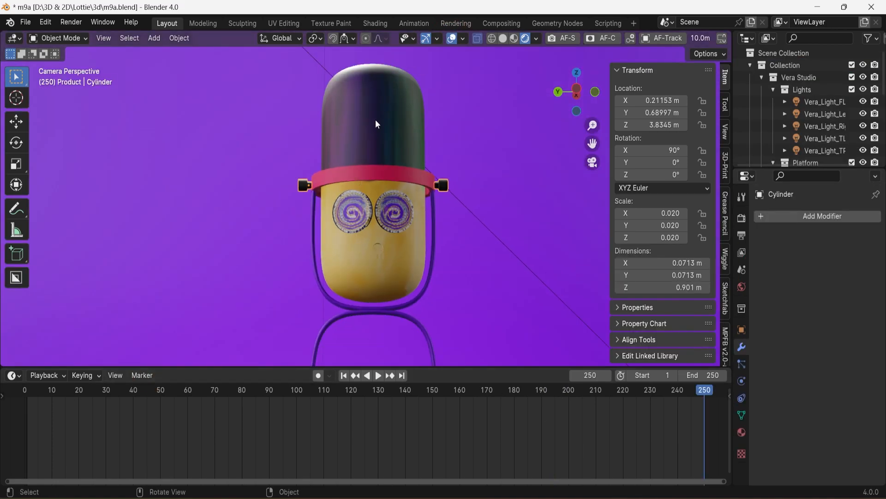
Try rotating the red ring around the Z axis at frame 250, up to -551°, and undo the rotation.
left_click(375, 121)
left_click_drag(705, 390, 688, 423)
left_click(373, 179)
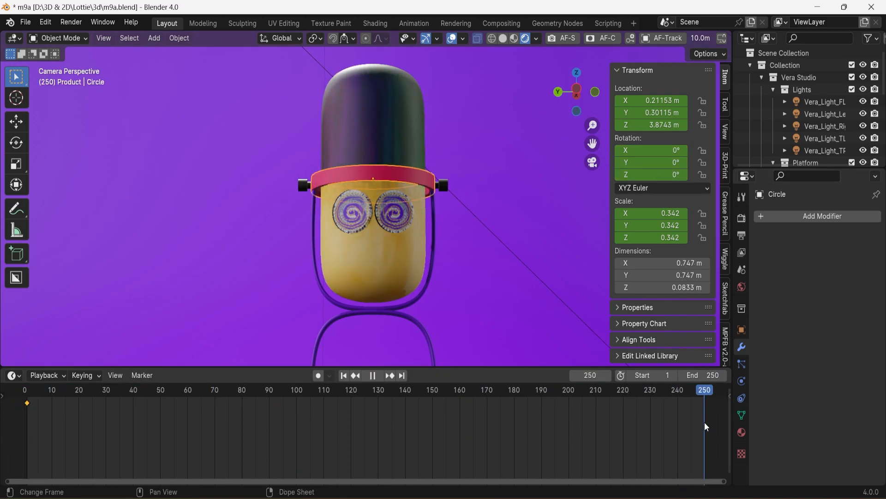
key("r")
key("x")
key("y")
key("z")
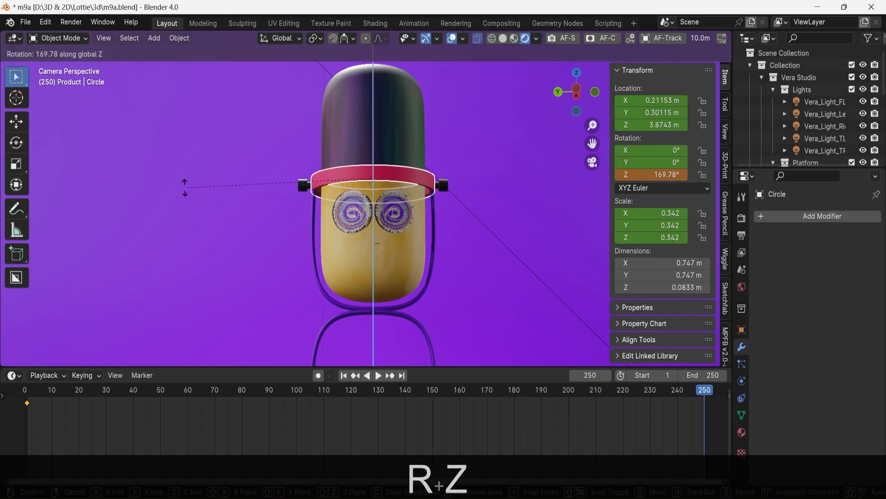
left_click(193, 187)
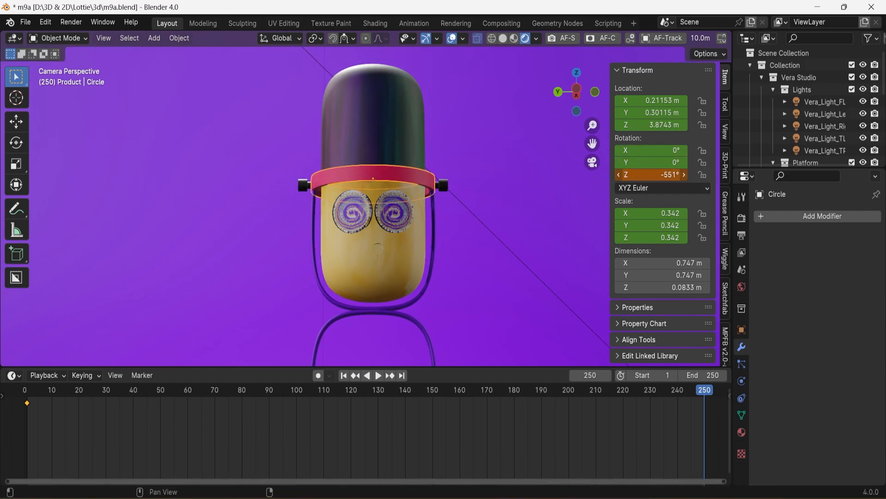
key("ctrl+z")
key("ctrl+z")
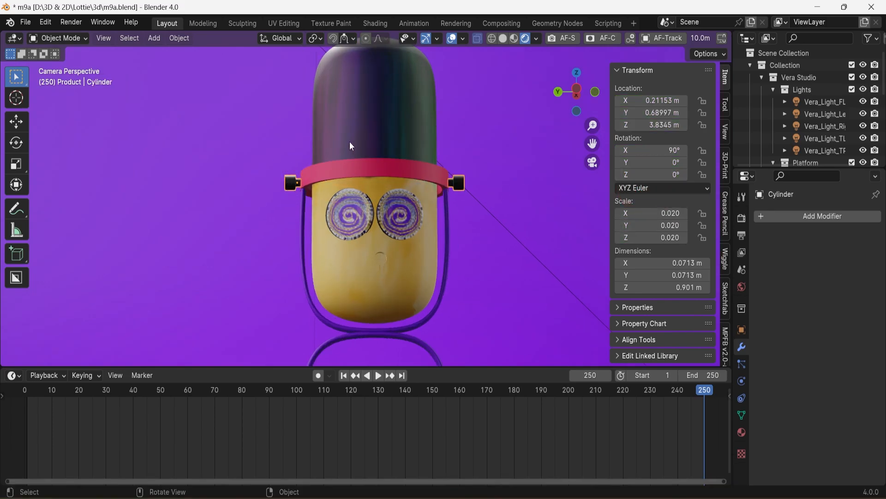
Set the origin of the Cylinder forming the black side knobs to its geometry.
left_click(178, 39)
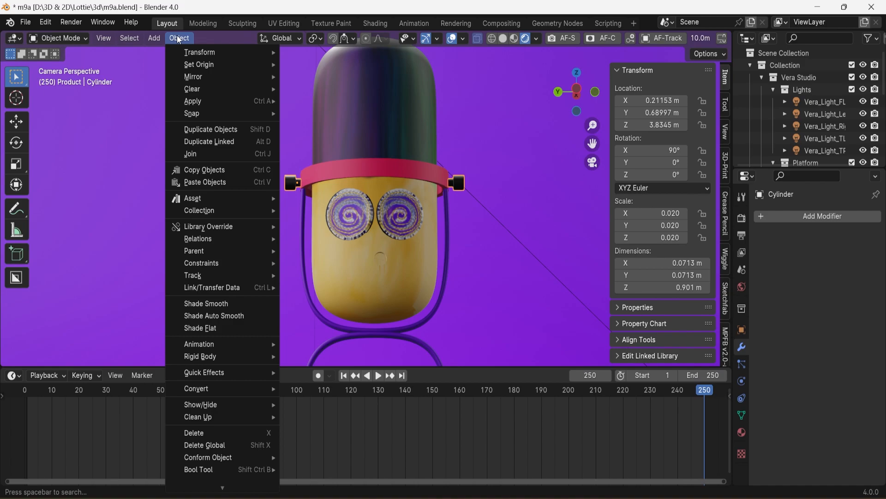
mouse_move(193, 67)
left_click(310, 76)
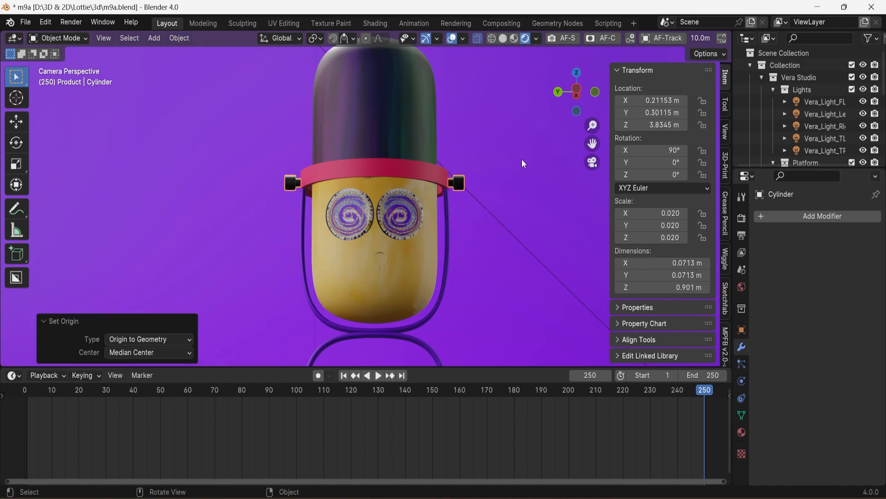
Try rotating the side knobs around the Z axis at frame 250, including a Z rotation of 150°.
key("r")
key("z")
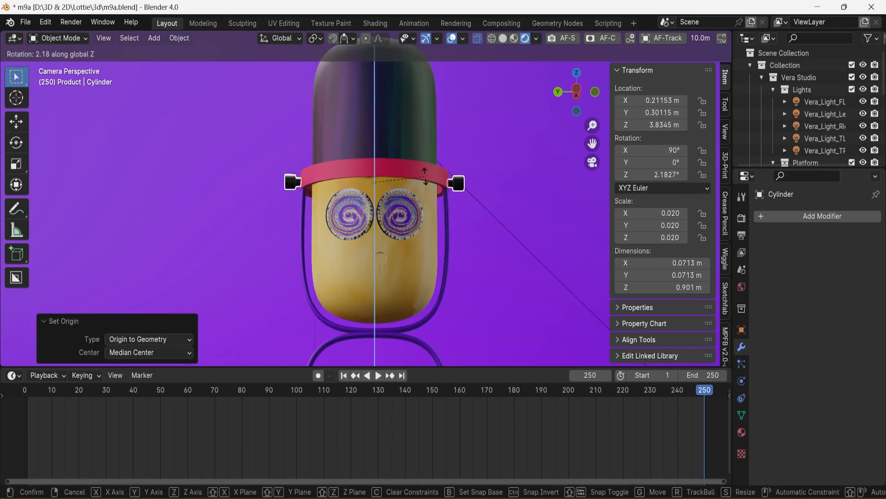
left_click(528, 174)
left_click_drag(652, 174, 596, 175)
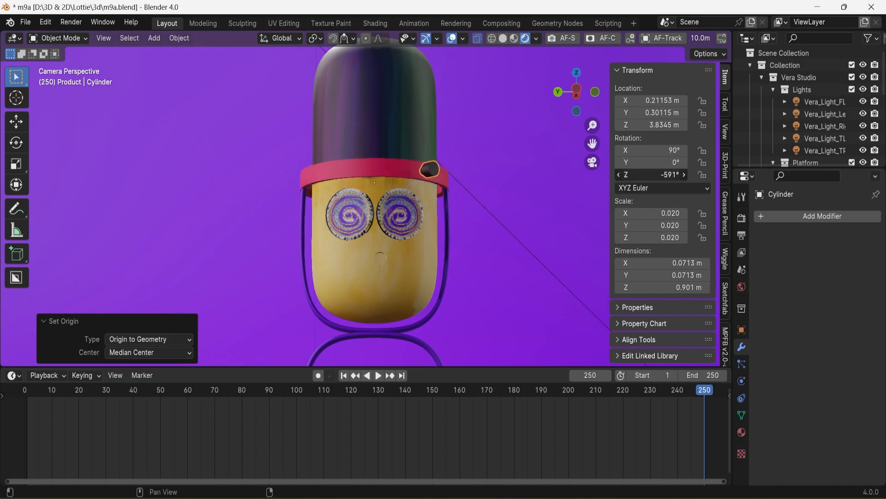
left_click_drag(652, 175, 637, 175)
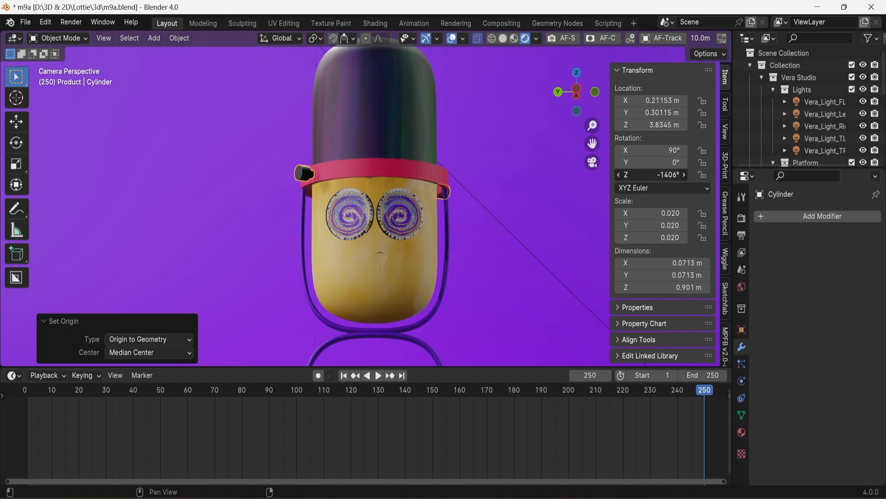
left_click(668, 175)
type("150")
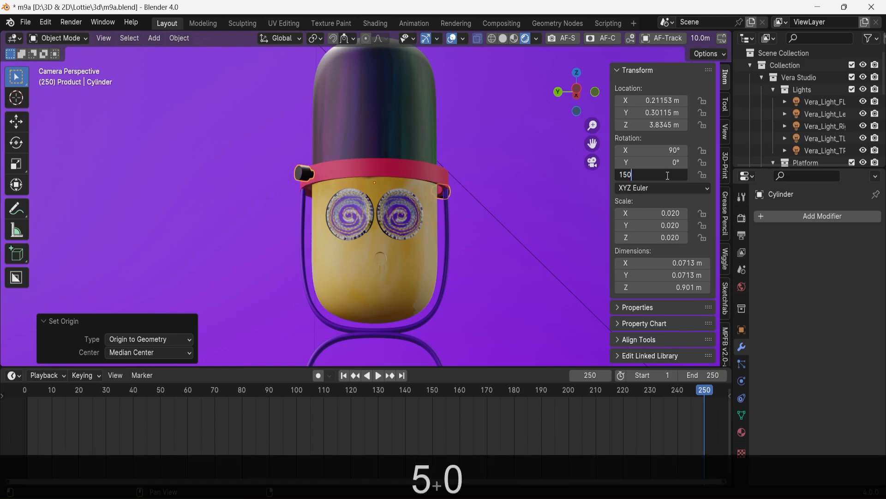
key("Return")
Set the side knobs' Z rotation to 1435° and keyframe their rotation at frame 250.
left_click_drag(664, 175, 794, 175)
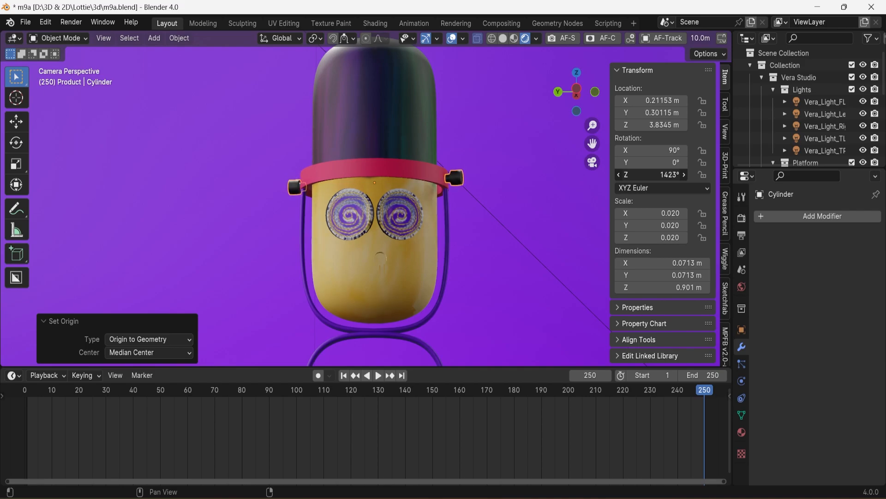
right_click(655, 175)
left_click(655, 175)
Keyframe a Z rotation of 0° for the side knobs at frame 1 and play the animation.
left_click_drag(508, 406, 28, 404)
left_click(656, 174)
type("0")
key("Return")
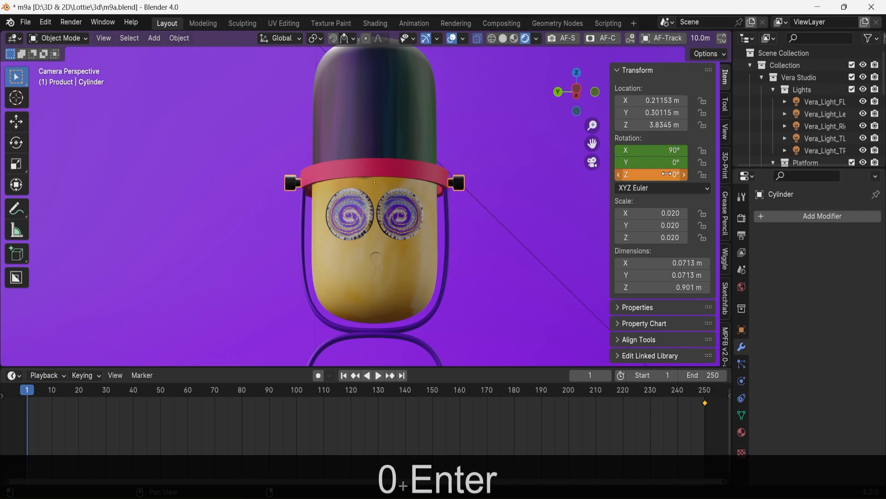
right_click(656, 175)
left_click(656, 175)
left_click(380, 376)
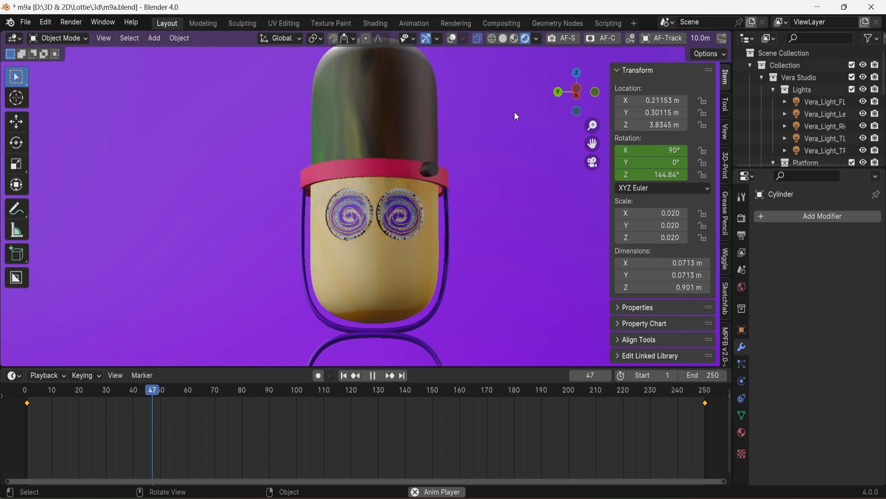
Undo the side knobs' frame 1 rotation keyframe and delete the one at frame 250.
key("ctrl+z")
key("ctrl+z")
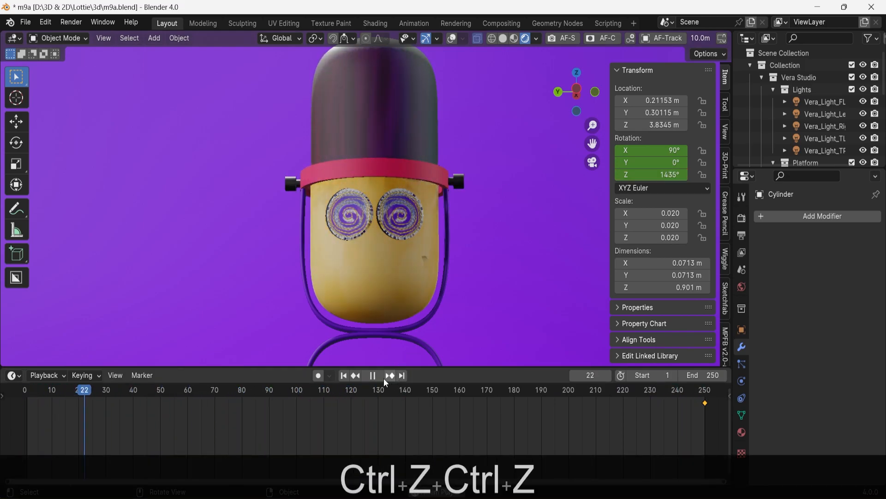
key("x")
left_click(702, 405)
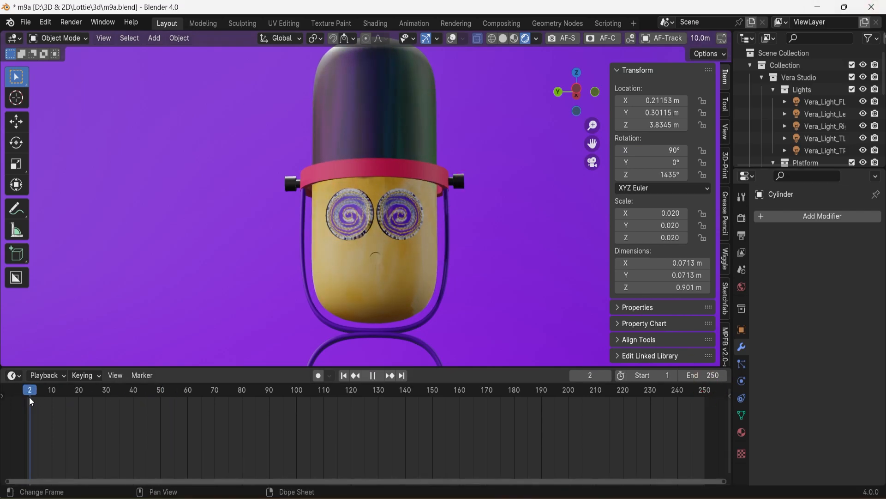
Keyframe the side knobs' location, rotation and scale at frame 1, and again at frame 10 with the knobs scaled up to 0.024.
key("i")
left_click(494, 207)
left_click_drag(26, 391, 52, 388)
key("s")
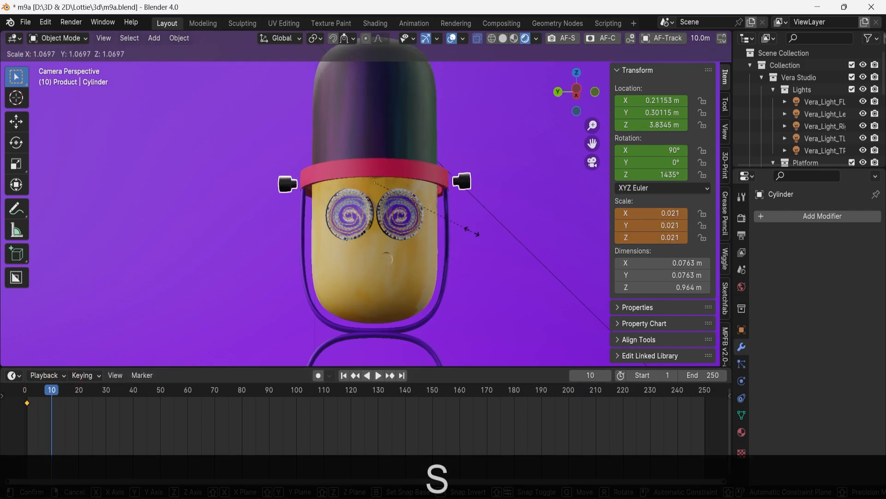
left_click(514, 220)
key("i")
left_click(514, 220)
Copy the side knobs' frame 1 keyframe and paste it at frame 20.
left_click_drag(52, 390, 79, 390)
key("s")
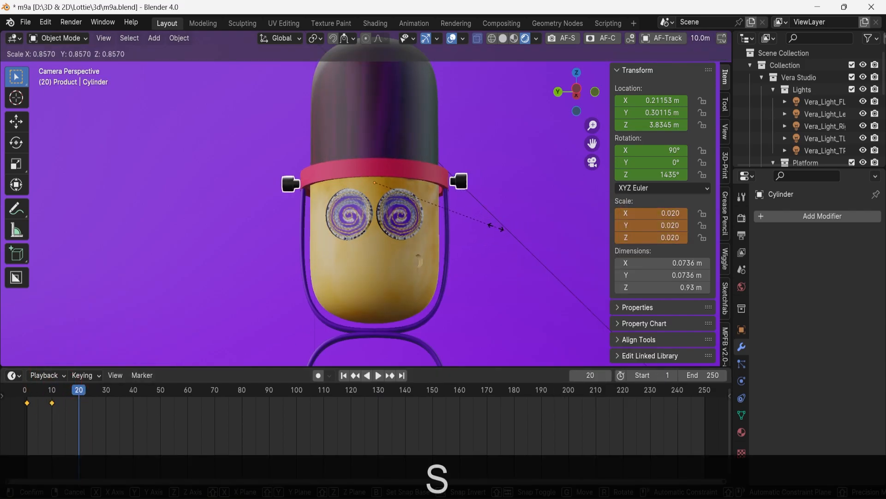
right_click(2, 421)
key("ctrl+c")
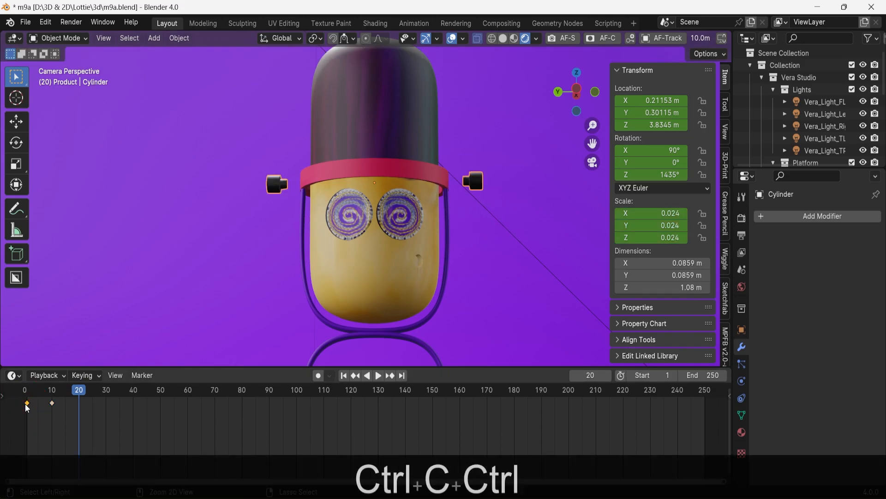
key("ctrl+v")
Play back the side knobs' scaling animation with the whole character in view.
left_click_drag(83, 396, 36, 405)
left_click(385, 376)
scroll(433, 181, "down", 3)
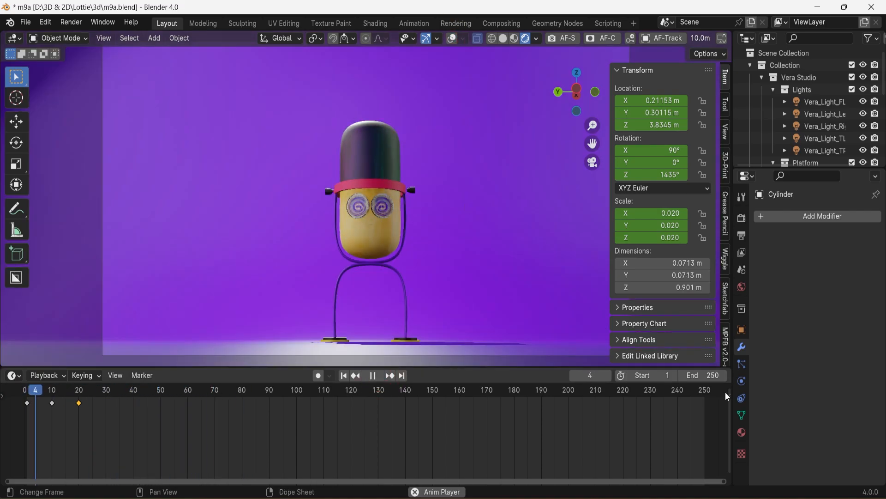
left_click(379, 376)
Make all of the side knobs' keyframes repeat with the Make Cyclic (F-Modifier) extrapolation.
left_click_drag(135, 390, 25, 396)
key("a")
right_click(51, 404)
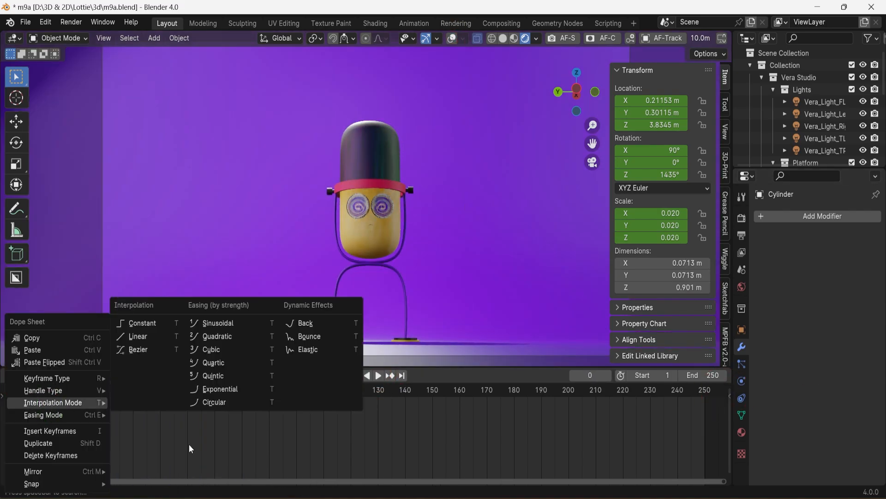
key("ctrl+shift+e")
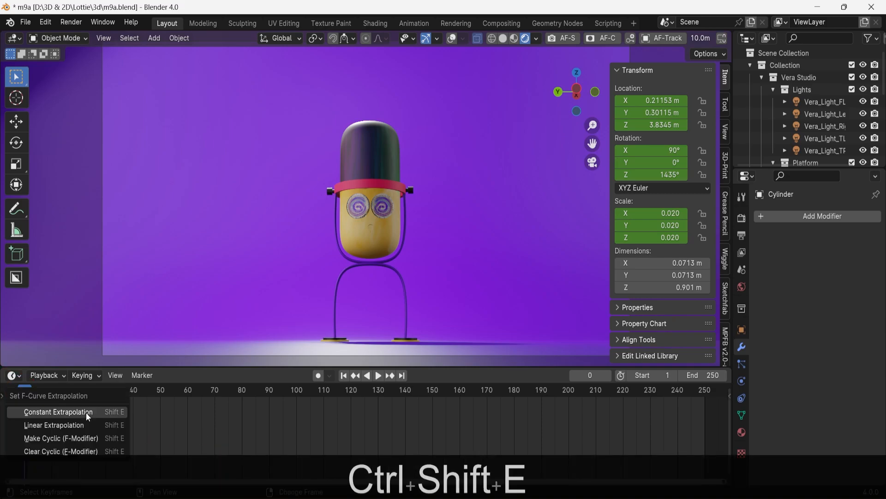
left_click(90, 438)
Play back the looping knob animation, stop it, and save the file.
left_click(378, 375)
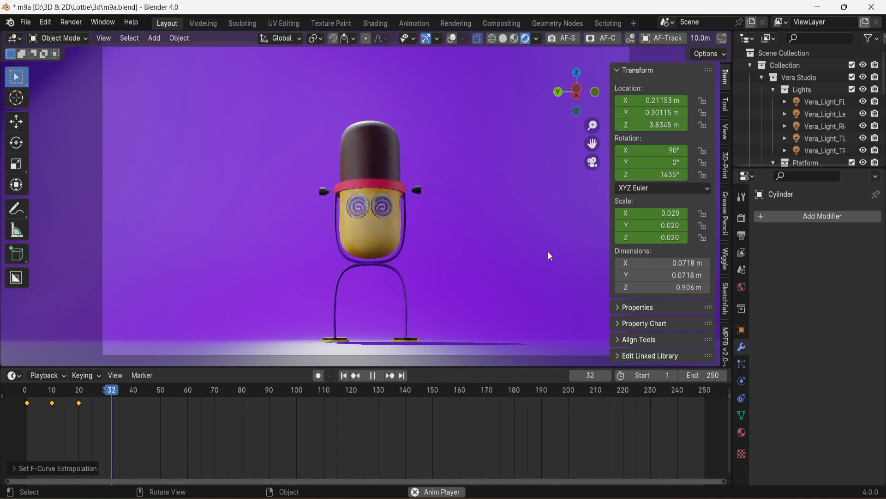
left_click(372, 376)
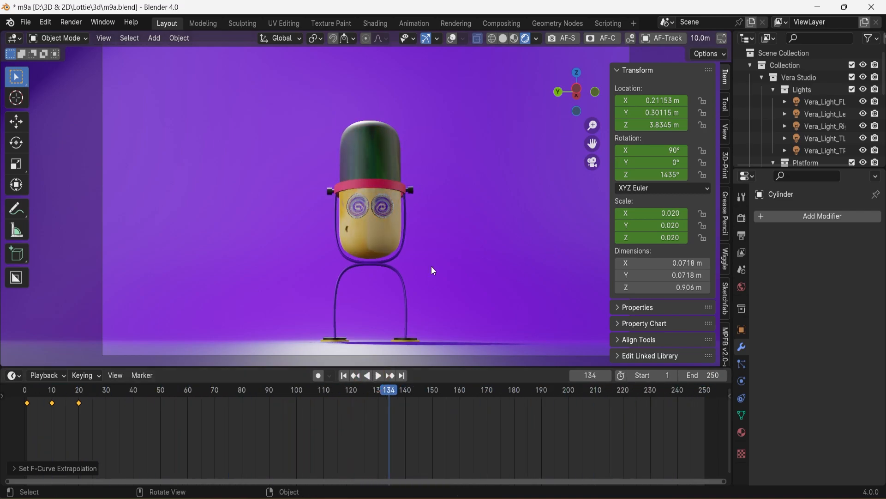
key("ctrl+s")
At frame 1, apply the Mirror modifiers of the yellow foot bases (Circle.001) and the black discs on top of them (Circle.002).
scroll(548, 202, "up", 2)
left_click_drag(593, 144, 618, 37)
scroll(447, 189, "up", 5)
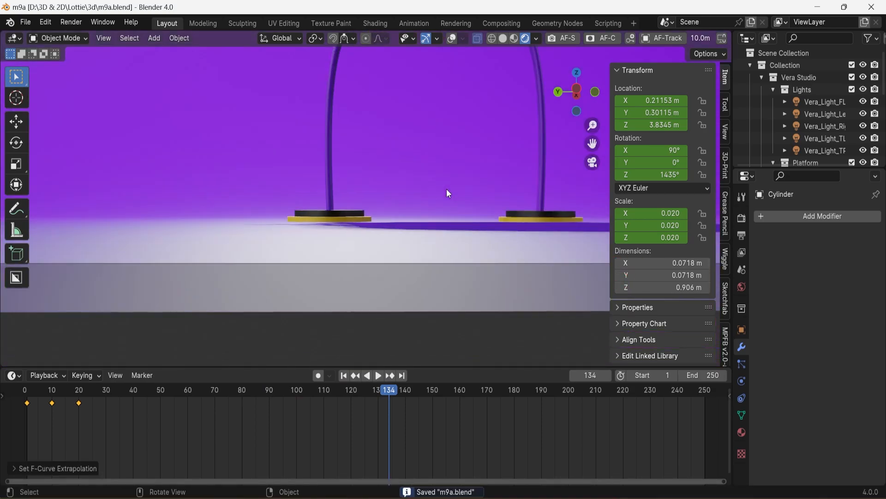
left_click(338, 225)
left_click(71, 395)
key("space")
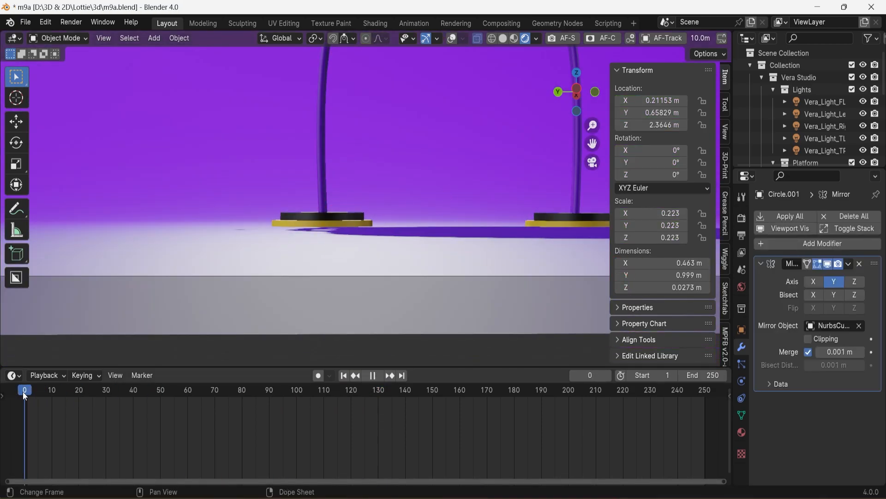
key("space")
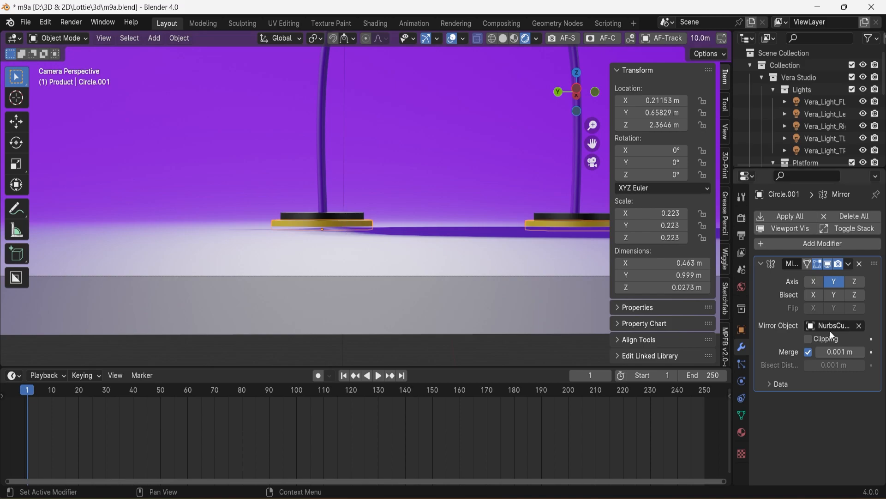
left_click(860, 264)
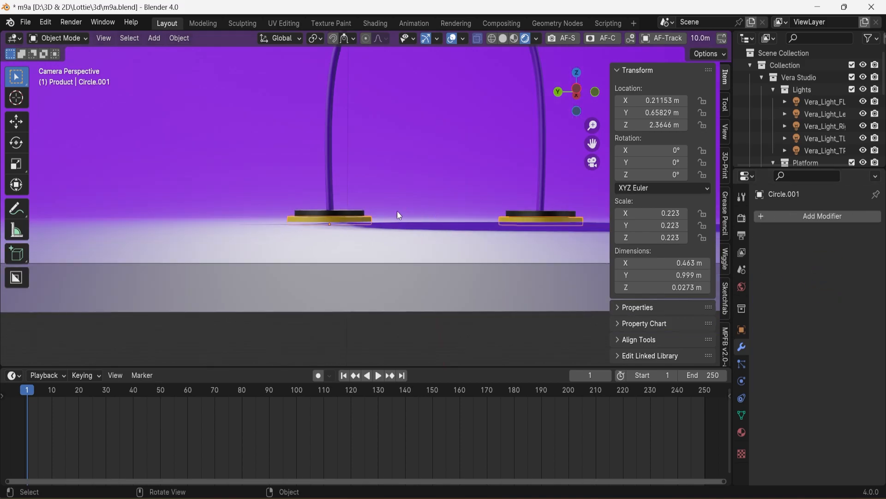
key("ctrl+z")
left_click(844, 265)
left_click(790, 279)
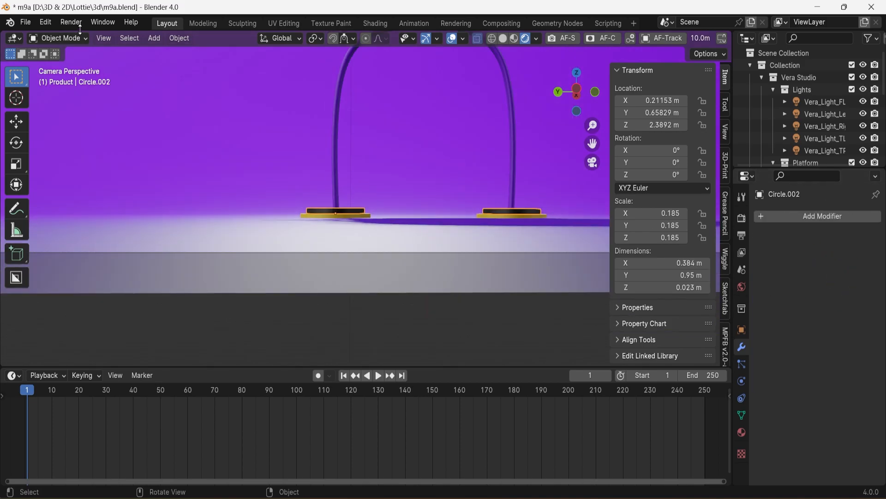
Set the origins of the black foot discs and the yellow foot bases to their geometry.
left_click(175, 39)
mouse_move(203, 71)
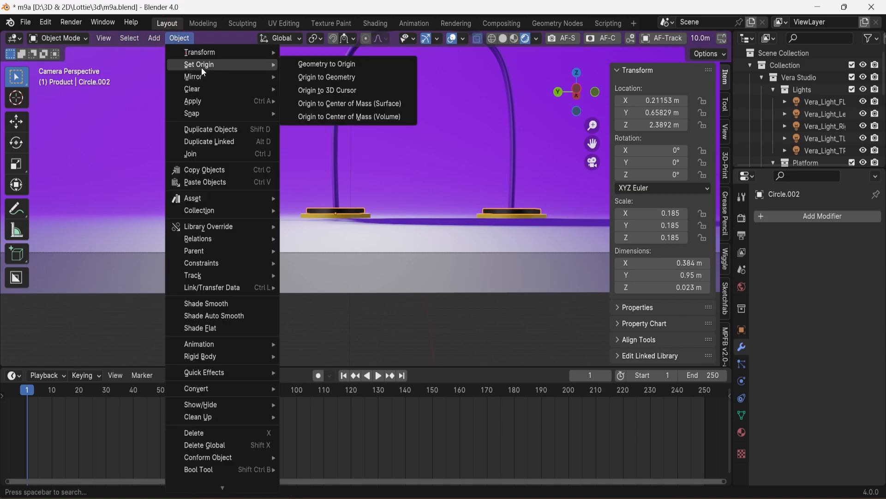
left_click(333, 89)
left_click(340, 221)
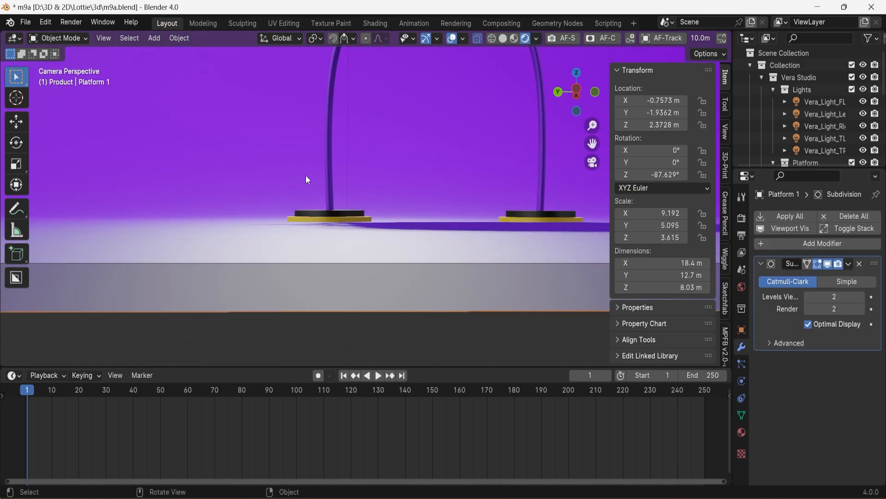
left_click(325, 218)
left_click(179, 38)
mouse_move(198, 64)
left_click(305, 76)
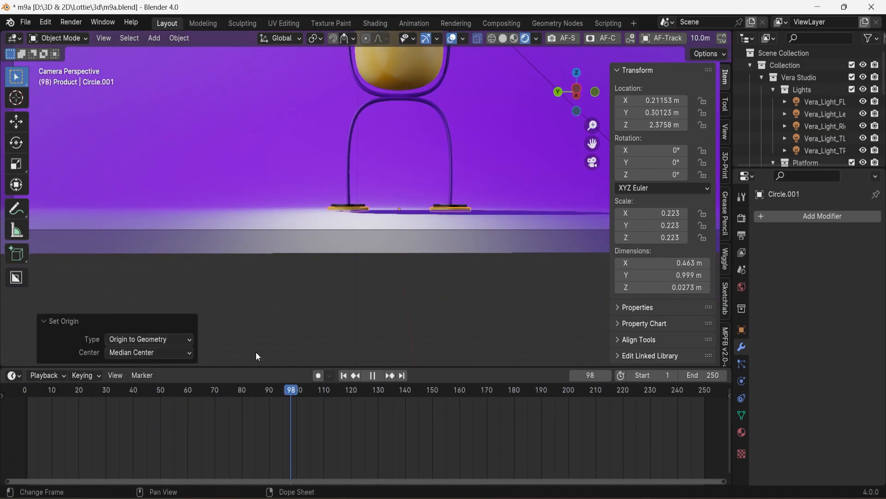
Keyframe the yellow foot bases' location, rotation and scale at frame 1.
key("space")
key("i")
left_click(453, 218)
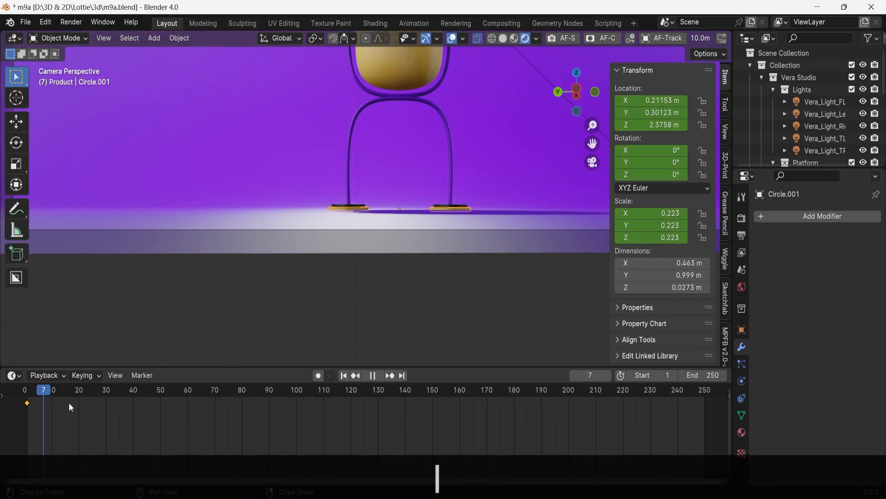
Try rotating the yellow foot bases around the Z axis at frame 250.
left_click(724, 426)
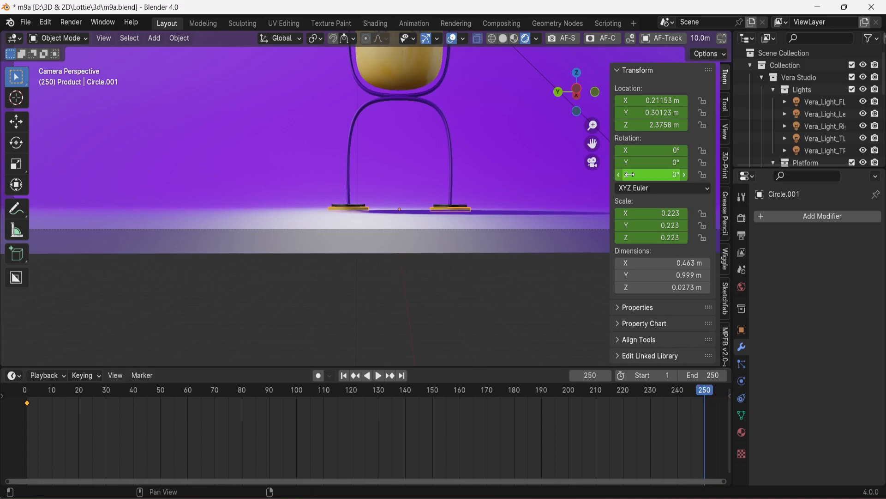
left_click_drag(651, 175, 628, 174)
left_click(29, 417)
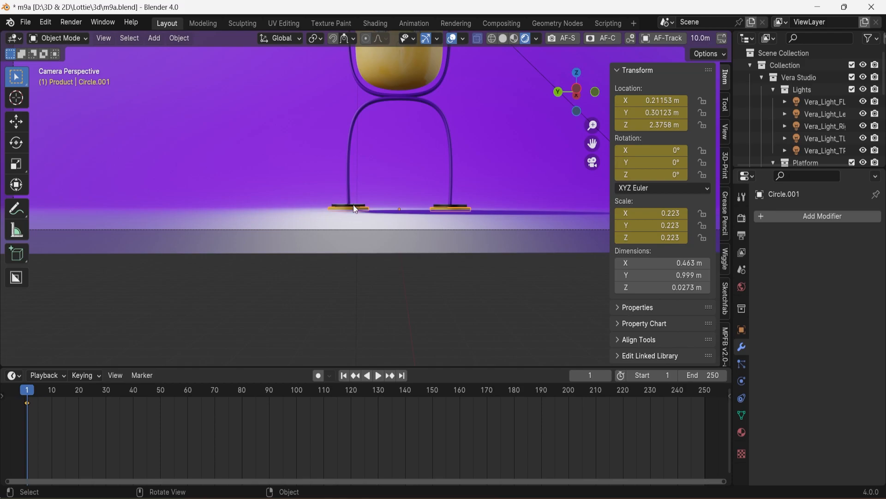
Keyframe the location, rotation and scale of the black foot discs at frame 1.
scroll(355, 209, "up", 3)
left_click(345, 220)
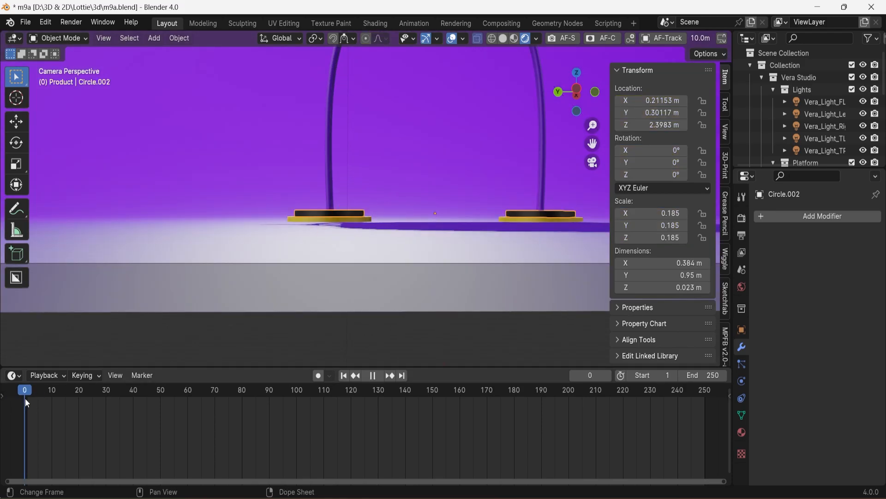
key("i")
left_click(389, 242)
At frame 250, rotate the black foot discs around the Z axis to about 1798.5°, checking them from the top view.
left_click_drag(695, 396, 704, 397)
key("r")
key("z")
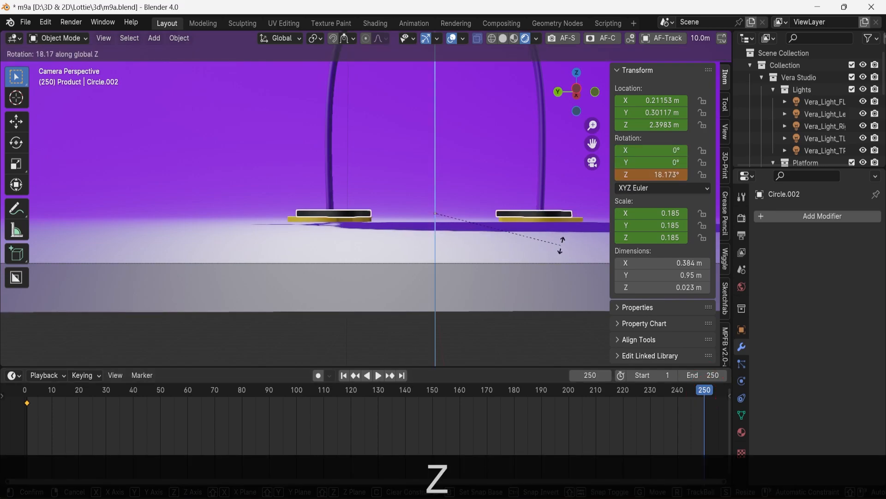
left_click(509, 220)
left_click_drag(637, 174, 664, 174)
left_click(577, 73)
scroll(346, 244, "up", 8)
scroll(346, 243, "down", 2)
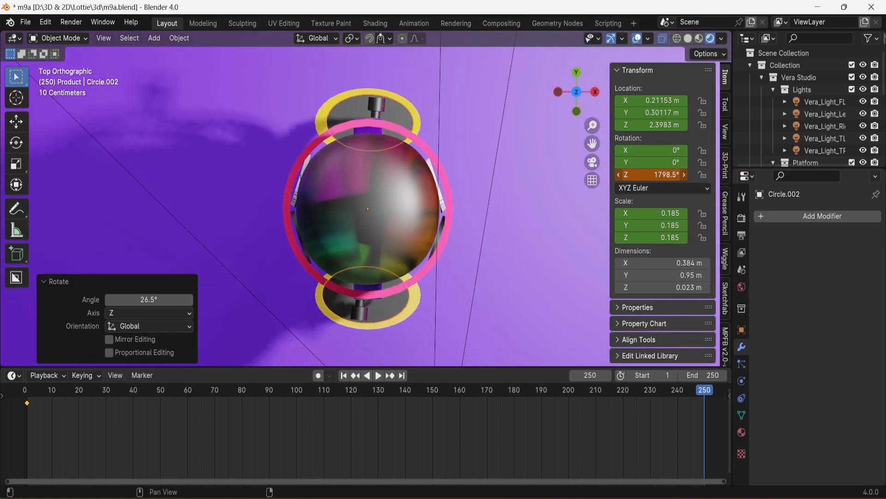
Set the black foot discs' Z rotation to 1800° and keyframe their rotation at frame 250.
right_click(653, 175)
key("Escape")
double_click(670, 175)
key("BackSpace")
key("BackSpace")
key("Return")
right_click(668, 175)
left_click(665, 170)
Return to the camera view, hide the viewport overlays, and play the animation with the whole set visible.
key("KP_0")
scroll(218, 205, "down", 3)
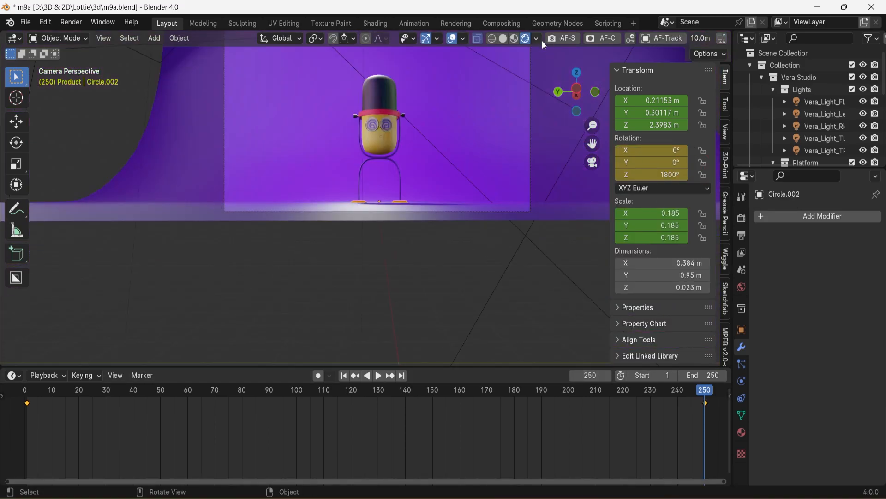
left_click(452, 39)
scroll(401, 216, "down", 2)
scroll(401, 216, "up", 1)
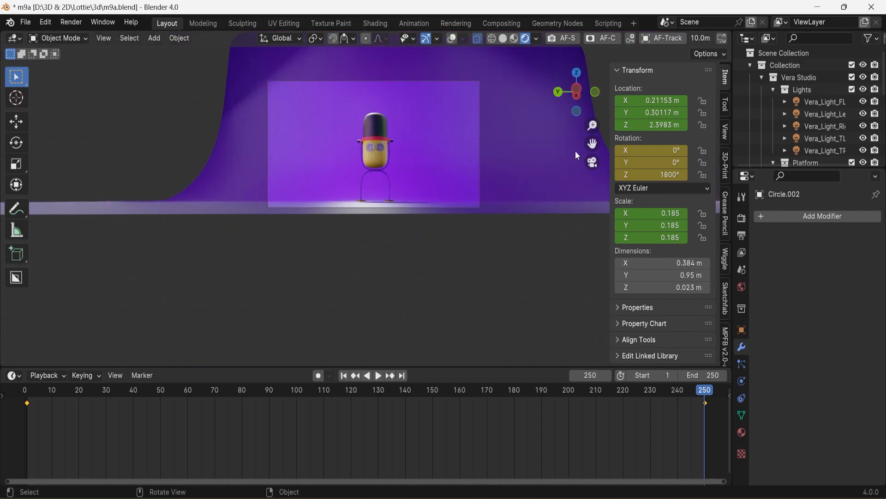
middle_click_drag(579, 178, 561, 280, "shift")
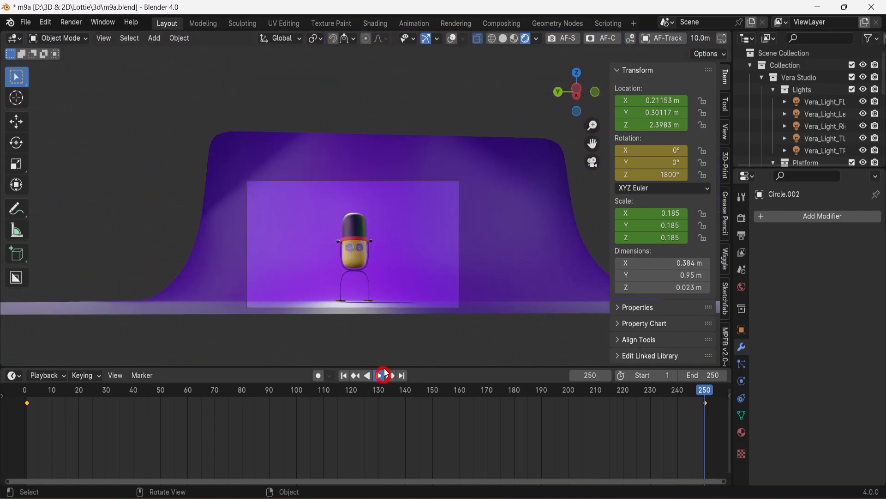
left_click(382, 375)
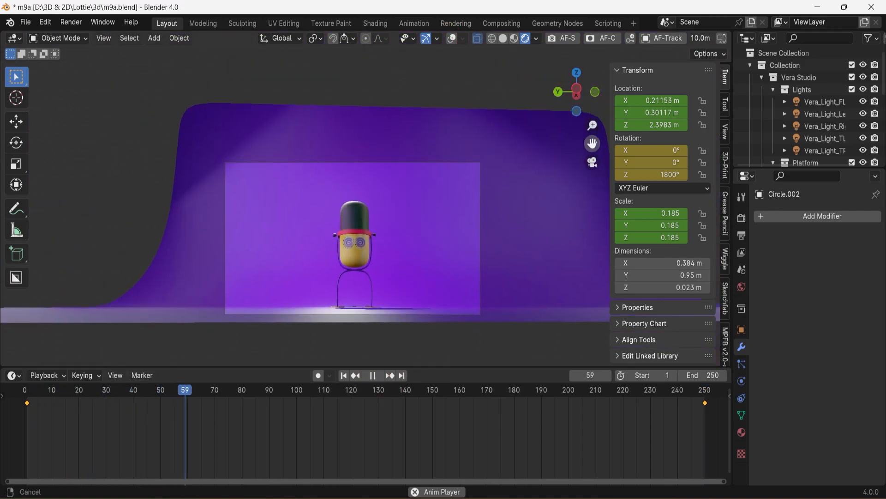
Select the red ring around the middle of the microphone head and stop the animation playback.
scroll(261, 224, "up", 3)
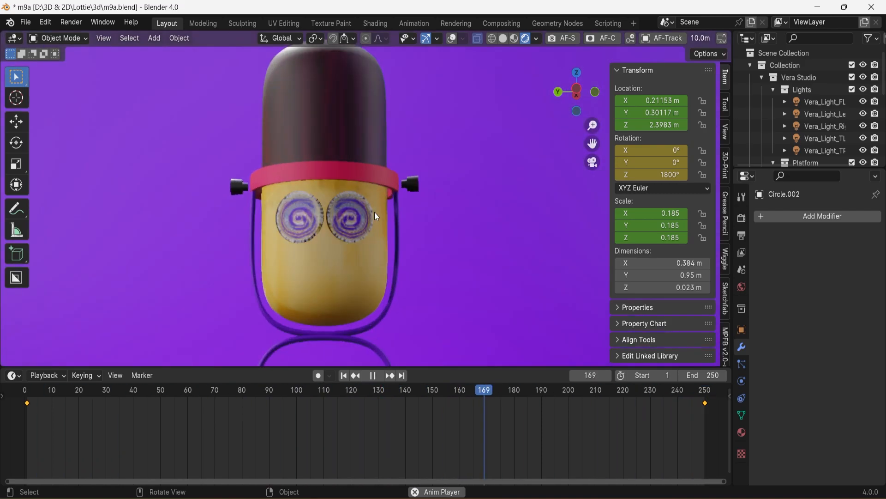
left_click(354, 170)
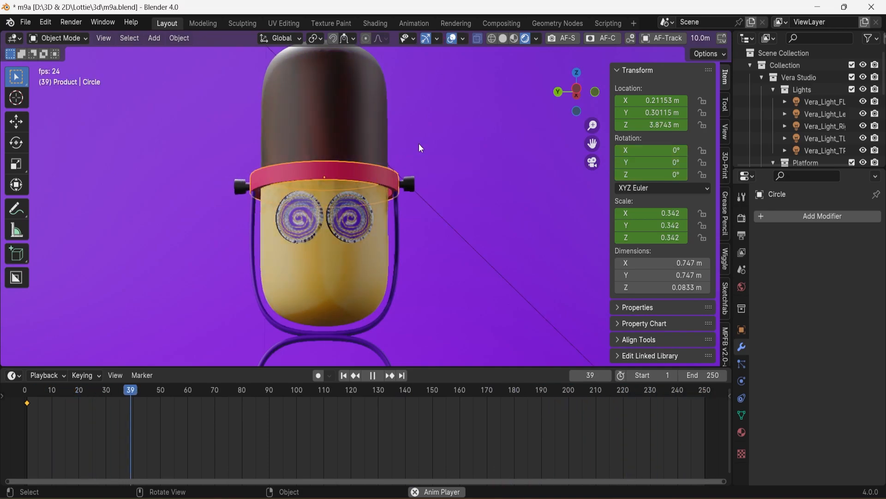
key("s")
key("z")
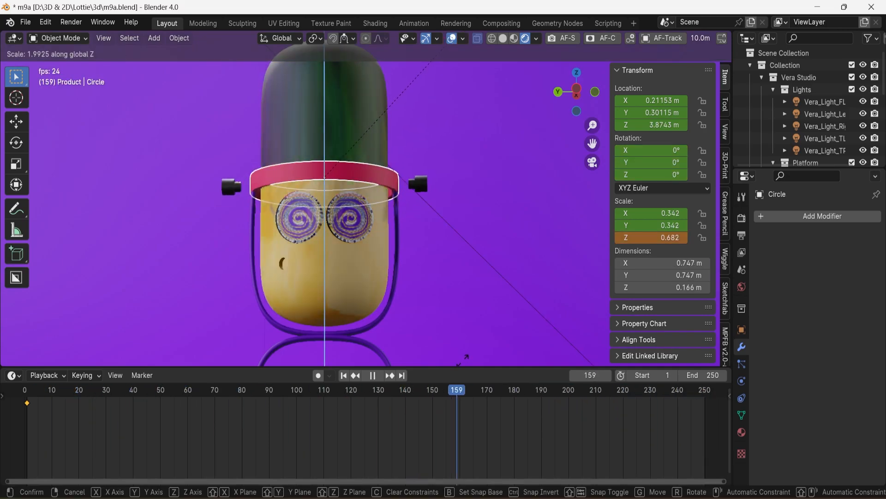
key("Escape")
key("space")
Try stretching the red ring along the Z axis by a factor of about 2.807.
key("s")
key("z")
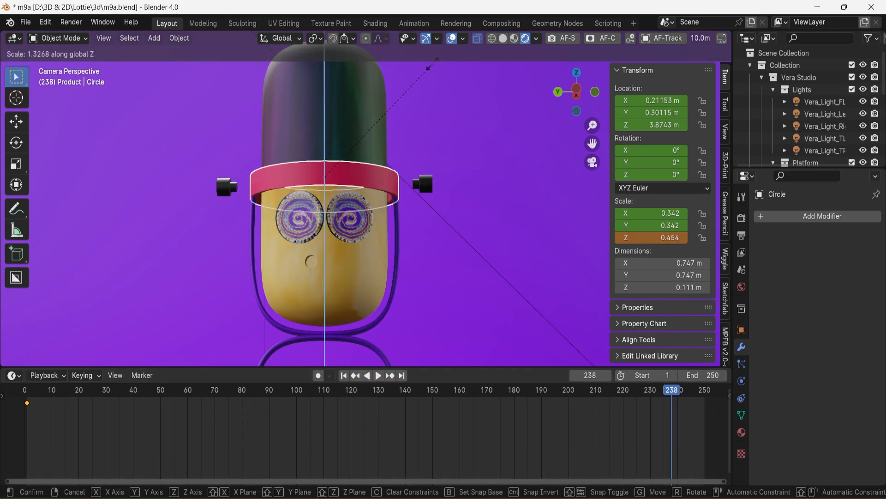
left_click(454, 202)
scroll(369, 258, "down", 4)
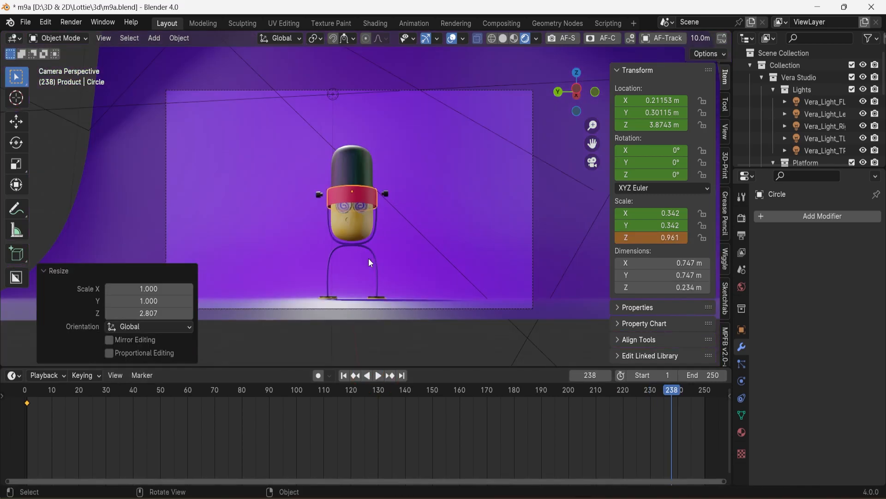
scroll(369, 259, "up", 3)
key("s")
key("z")
right_click(388, 216)
At frame 10, stretch the red ring along Z to a scale of about 0.979 and keyframe it.
left_click_drag(539, 392, 52, 391)
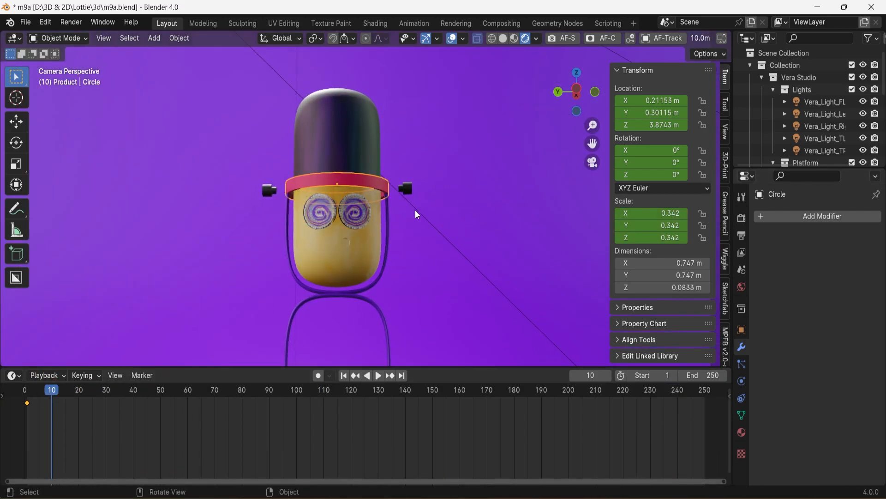
key("s")
key("z")
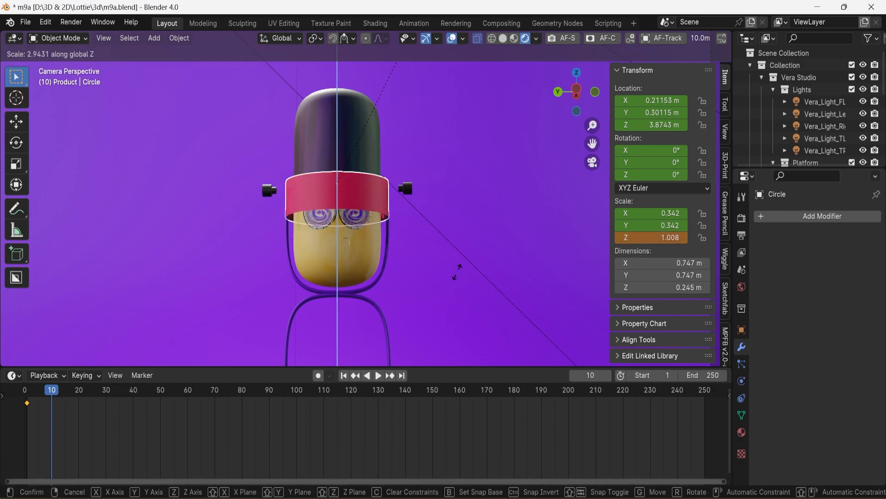
left_click(454, 273)
key("i")
left_click(448, 258)
Copy the red ring's frame 1 keyframe to frame 20.
left_click_drag(71, 403, 80, 407)
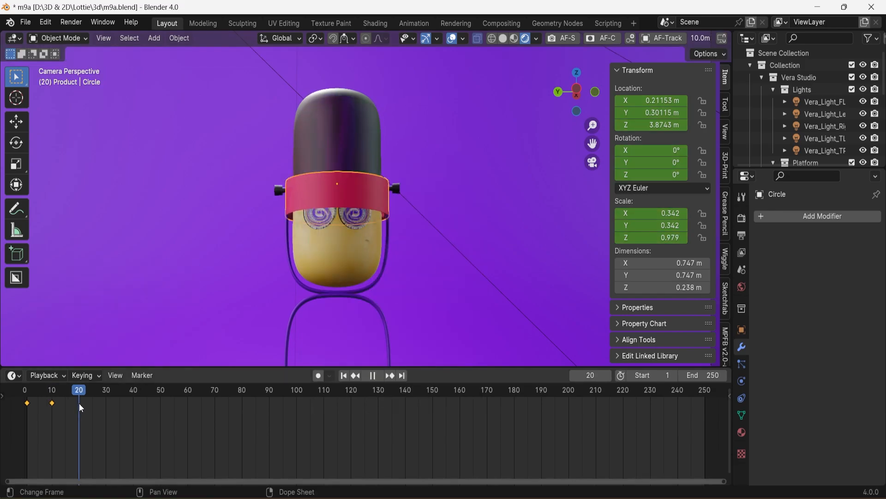
left_click(26, 403)
key("ctrl+c")
key("ctrl+v")
Set the extrapolation of the red ring's animation curves to repeat cyclically.
right_click(48, 403)
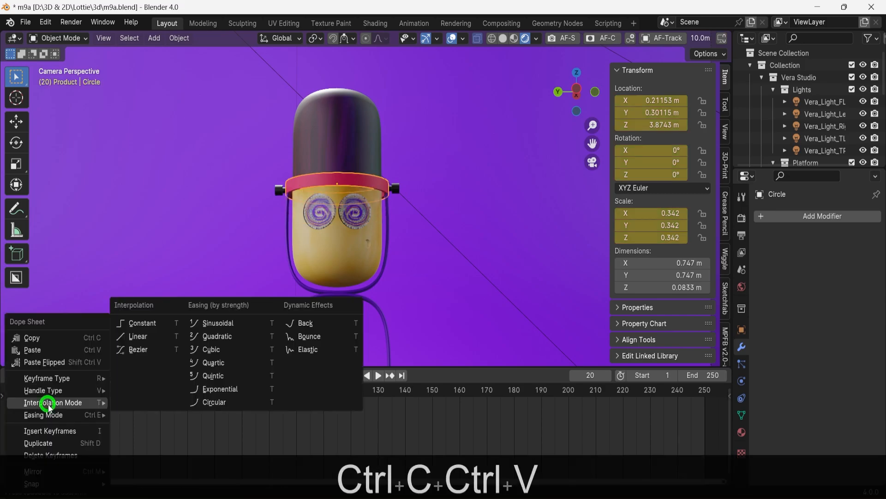
key("shift+e")
left_click(157, 434)
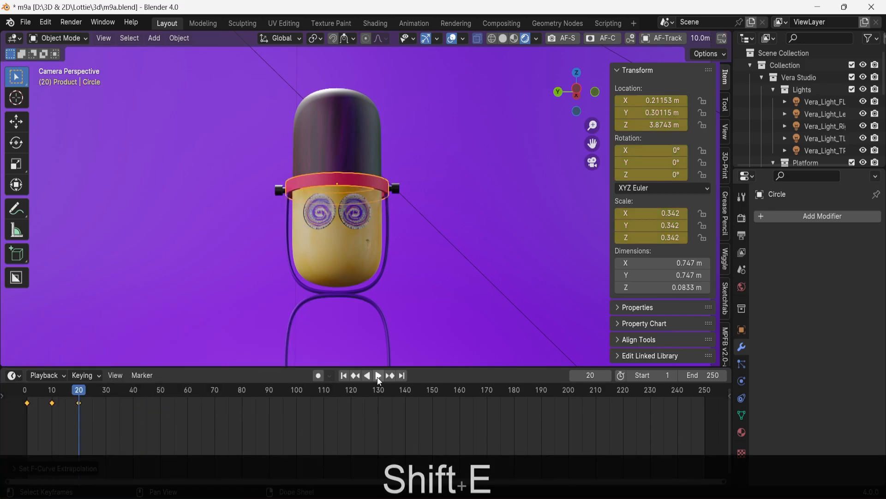
Play the animation with the viewport overlays hidden to check the red ring's looping stretch, and stop it.
left_click(378, 376)
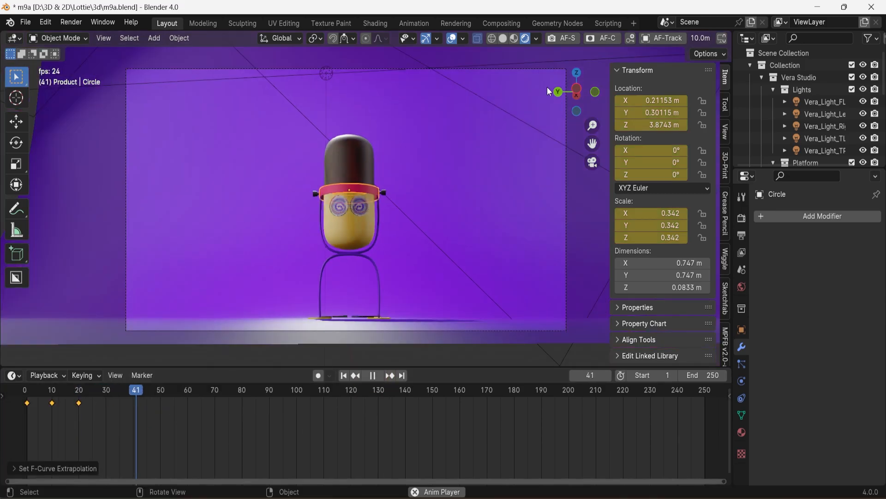
left_click(452, 37)
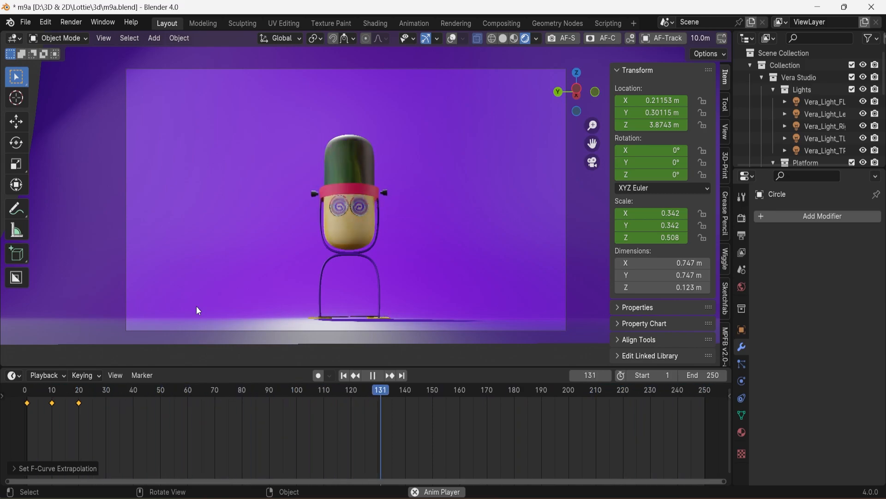
key("space")
In the Texture Paint workspace, smear the colours on the microphone head from several sides, with brush radius 52 px and strength 0.612.
scroll(345, 164, "up", 3)
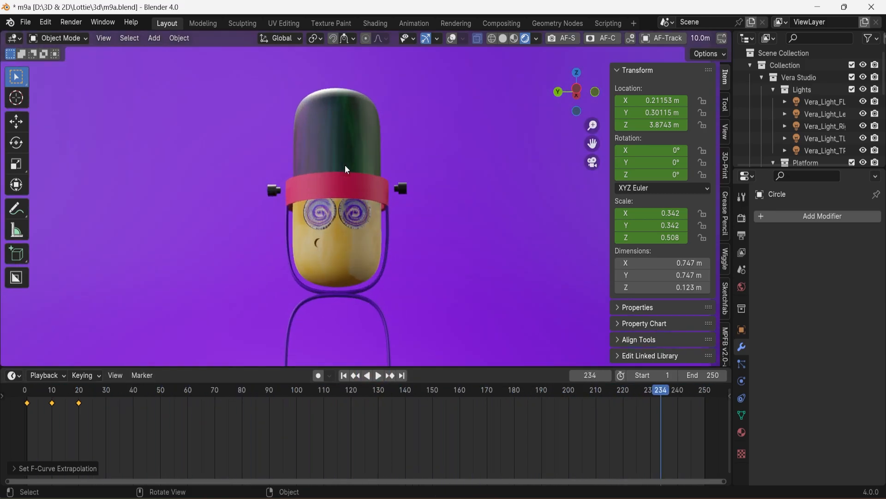
left_click(331, 23)
scroll(482, 258, "up", 3)
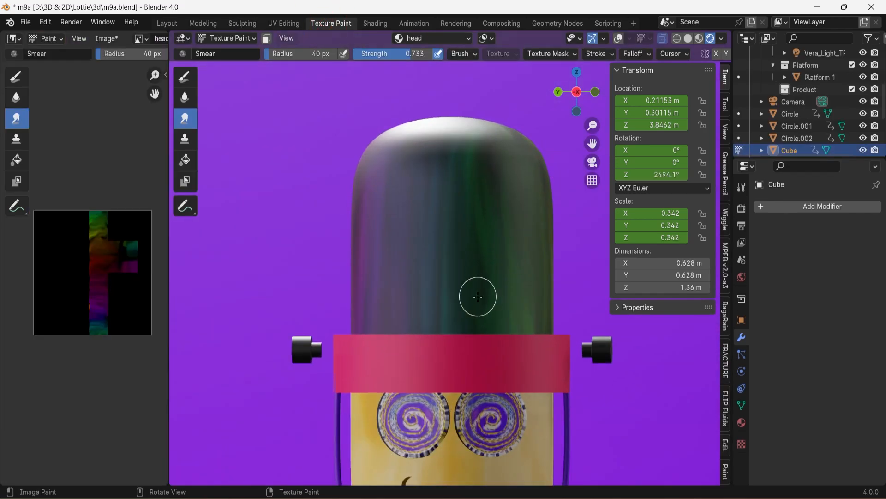
mouse_move(577, 92)
left_mouse_down()
mouse_move(609, 92)
mouse_move(600, 96)
left_mouse_up()
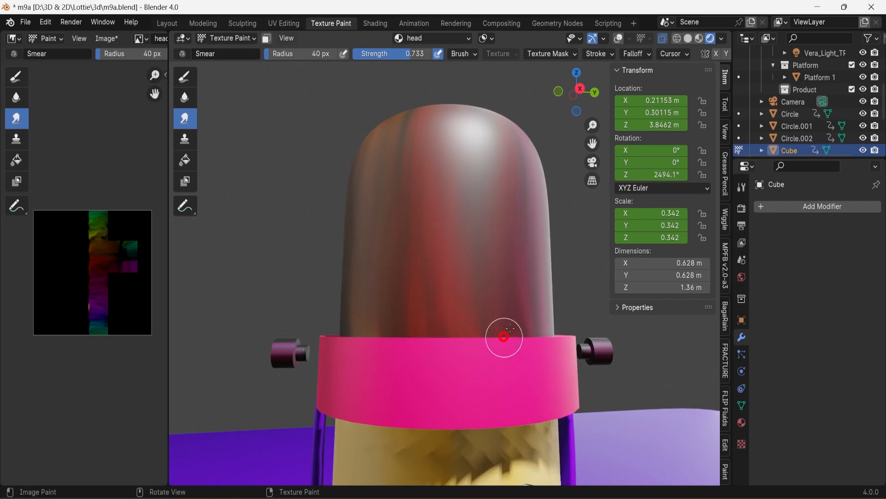
left_click_drag(577, 113, 592, 106)
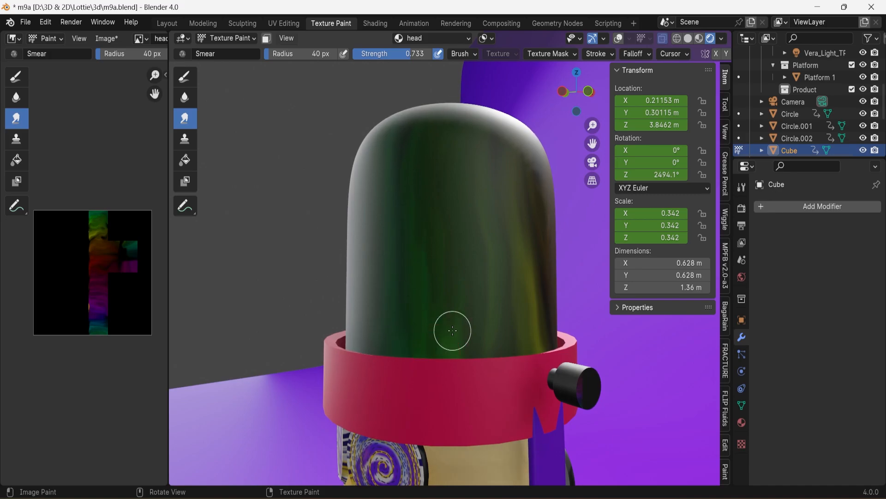
left_click(564, 91)
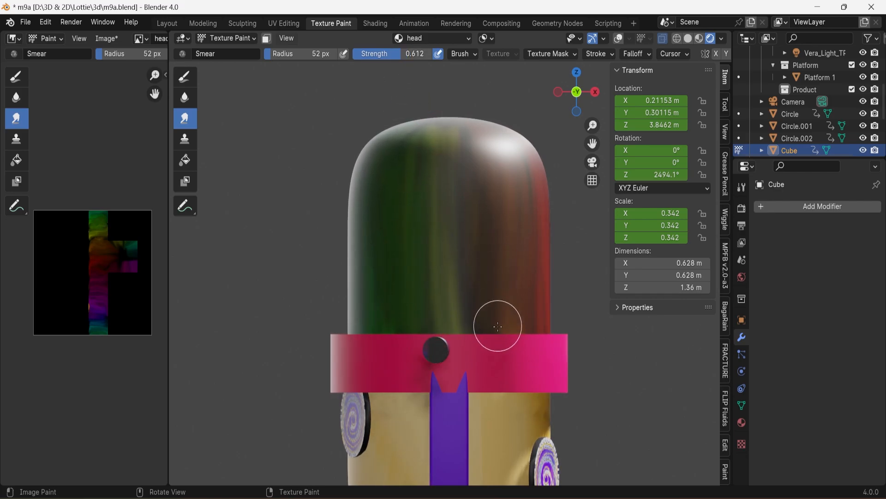
scroll(437, 248, "down", 2)
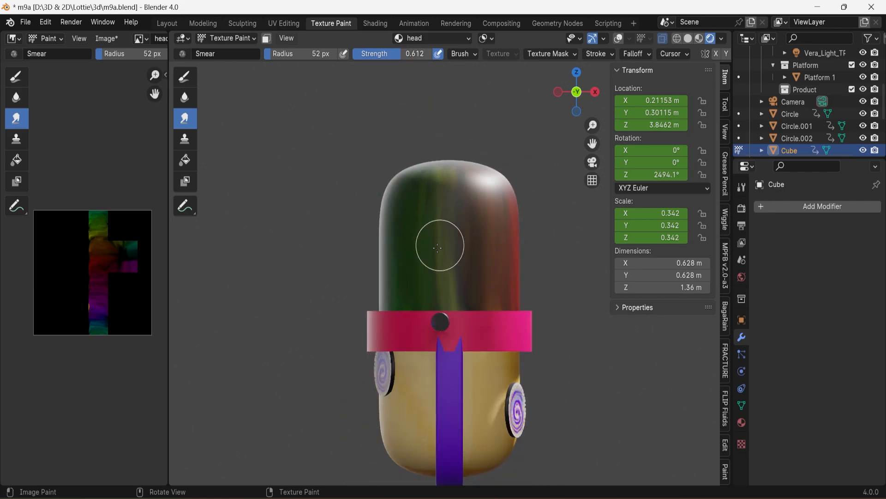
Play the animation through the camera in the Layout workspace, save the file, and stop playback.
left_click(593, 162)
key("space")
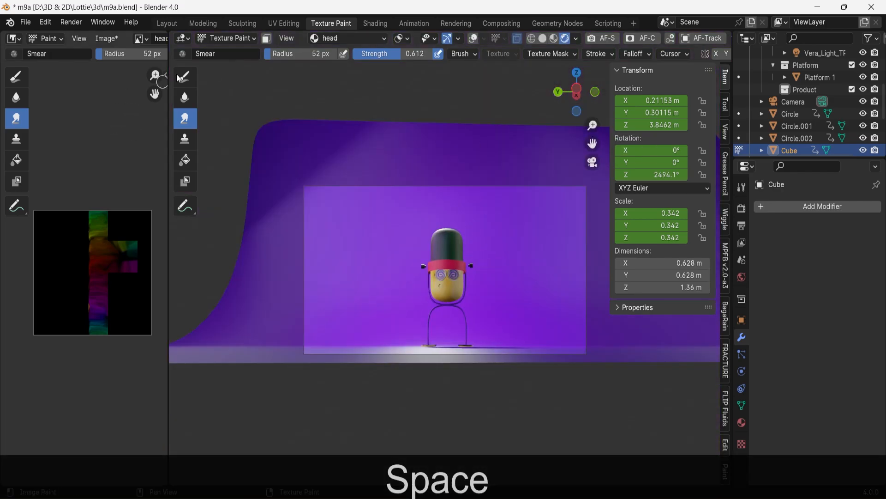
left_click(166, 24)
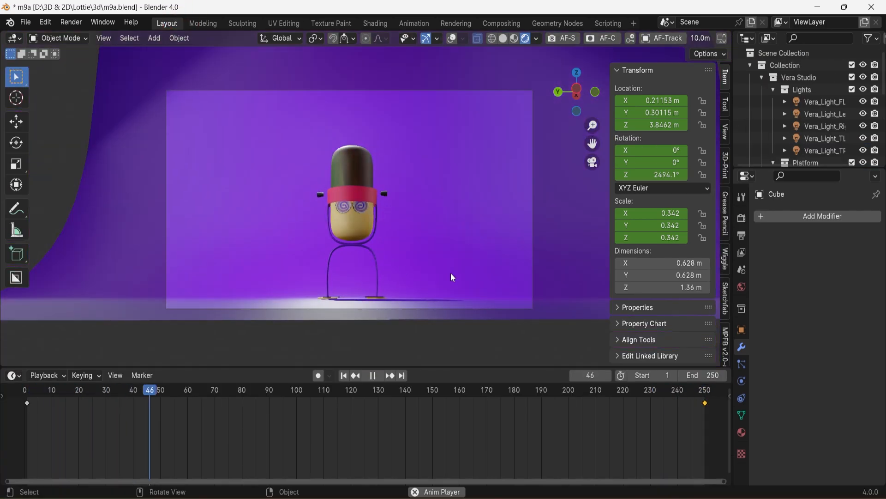
key("ctrl+s")
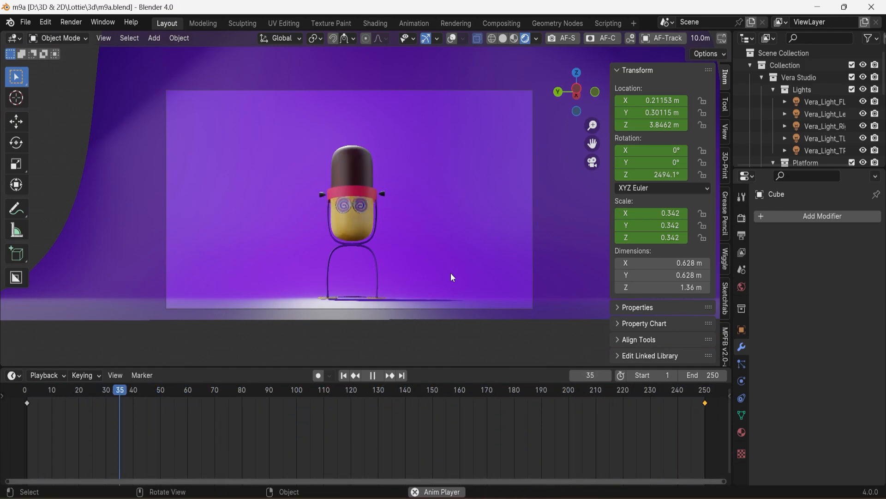
left_click(377, 374)
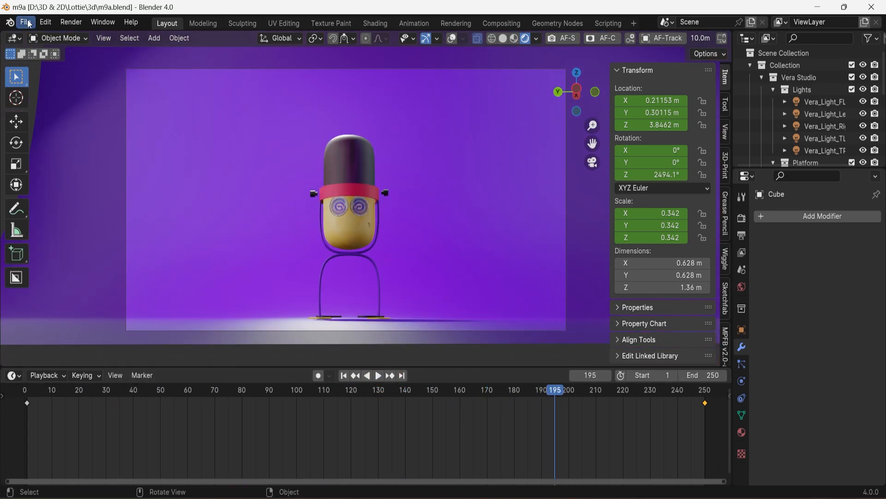